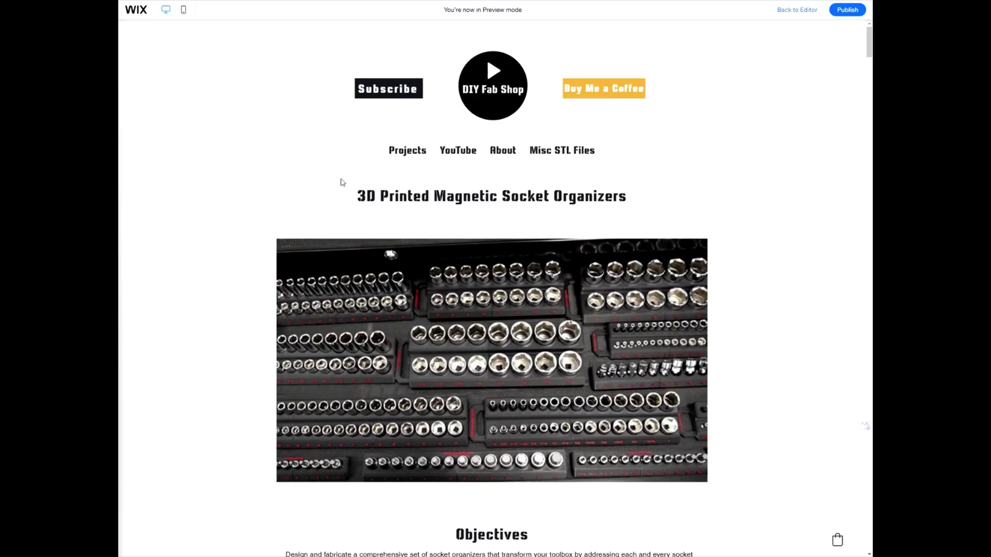
{"action": "scroll", "coordinate": [490, 345], "scroll_direction": "down", "scroll_amount": 2}
{"action": "scroll", "coordinate": [489, 346], "scroll_direction": "down", "scroll_amount": 2}
{"action": "scroll", "coordinate": [490, 346], "scroll_direction": "down", "scroll_amount": 1}
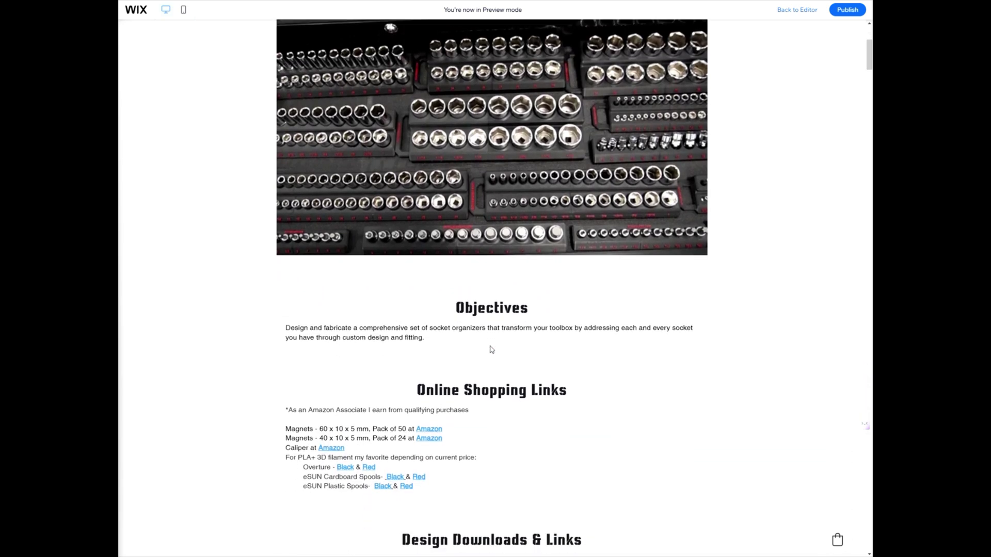
{"action": "scroll", "coordinate": [489, 345], "scroll_direction": "down", "scroll_amount": 4}
{"action": "scroll", "coordinate": [490, 350], "scroll_direction": "down", "scroll_amount": 2}
{"action": "scroll", "coordinate": [491, 350], "scroll_direction": "down", "scroll_amount": 2}
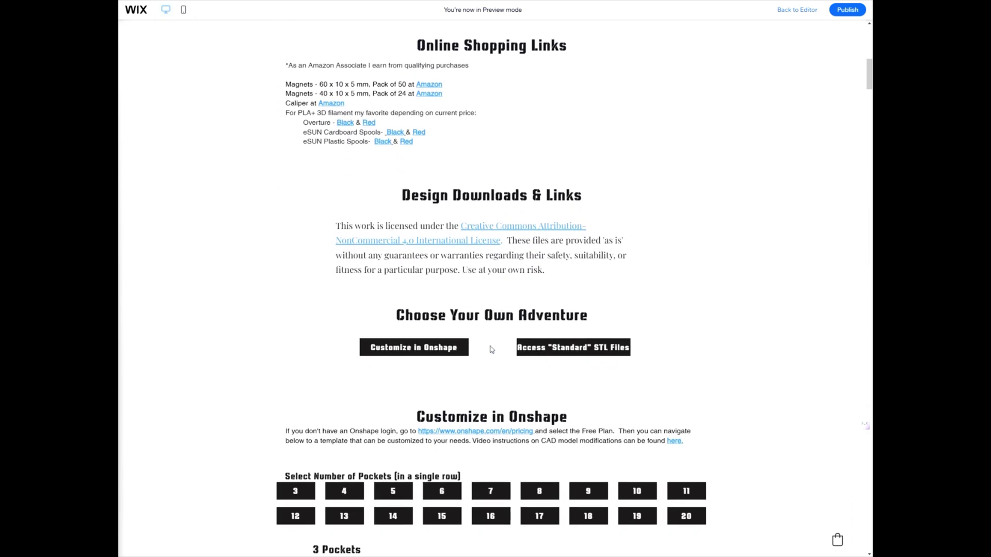
{"action": "scroll", "coordinate": [491, 350], "scroll_direction": "down", "scroll_amount": 1}
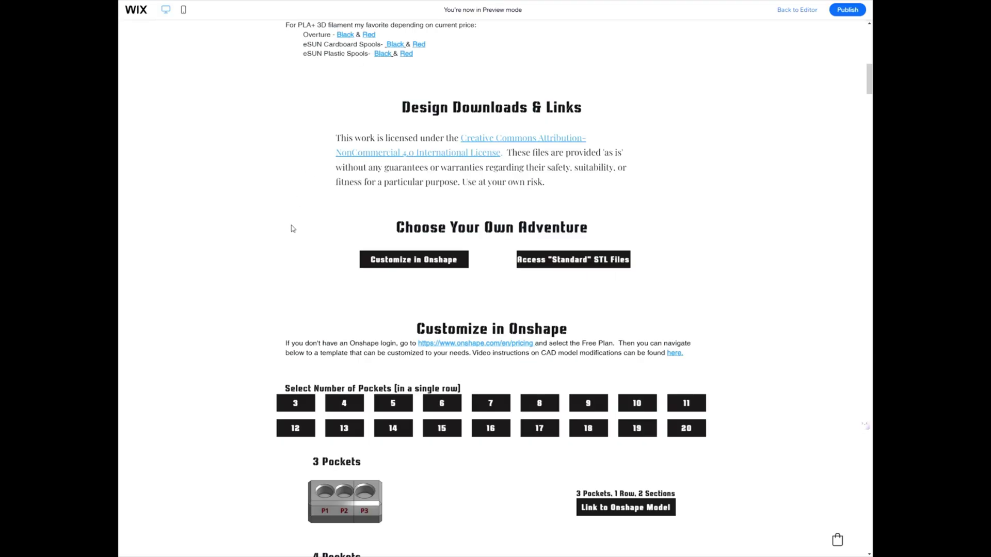
{"action": "scroll", "coordinate": [293, 229], "scroll_direction": "down", "scroll_amount": 1}
{"action": "scroll", "coordinate": [293, 229], "scroll_direction": "down", "scroll_amount": 1}
{"action": "scroll", "coordinate": [292, 228], "scroll_direction": "down", "scroll_amount": 1}
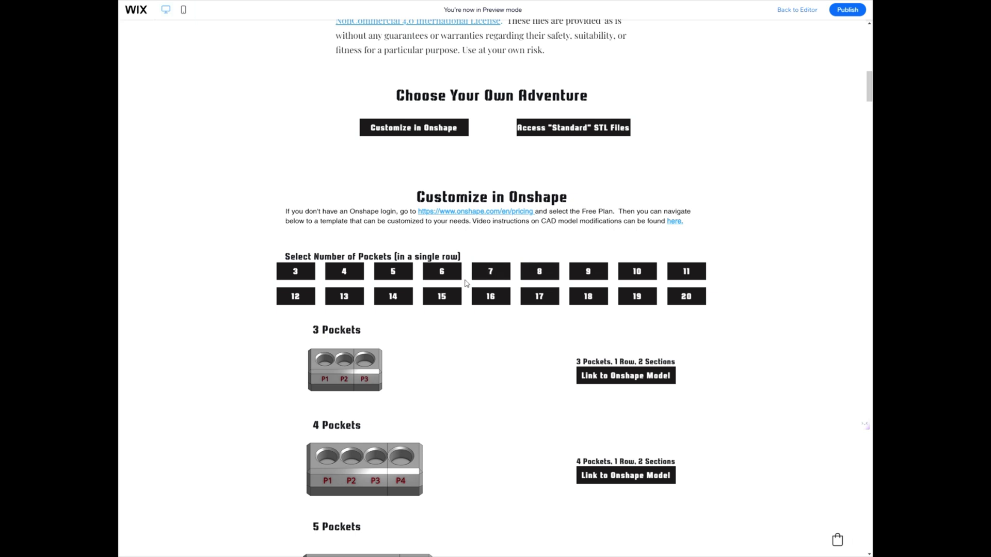
Step: Jump to the 15 Pockets section listing six organizer variants with Onshape links
{"action": "left_click", "coordinate": [441, 297]}
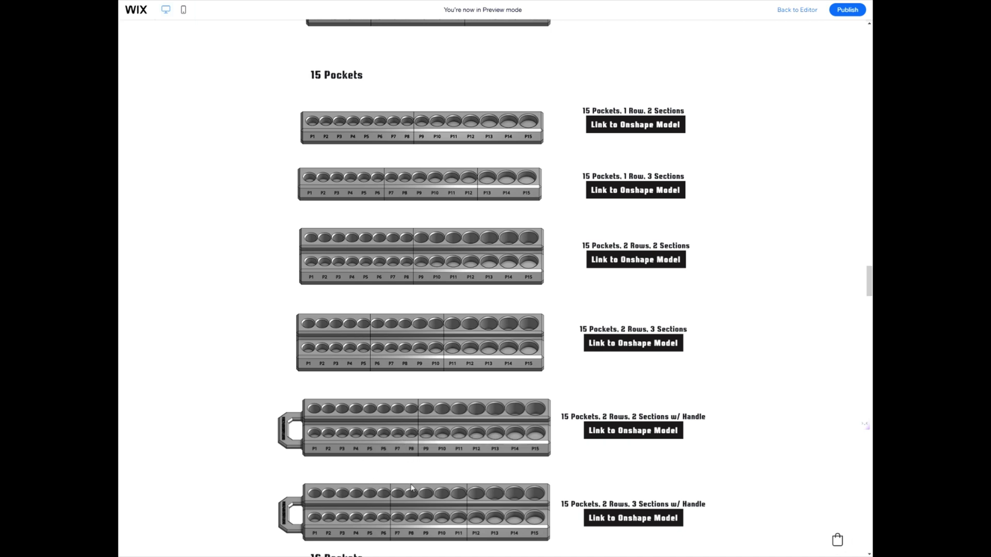
Step: Open the 15P2R2SWH socket organizer model in Onshape from its Wix link
{"action": "left_click", "coordinate": [629, 431]}
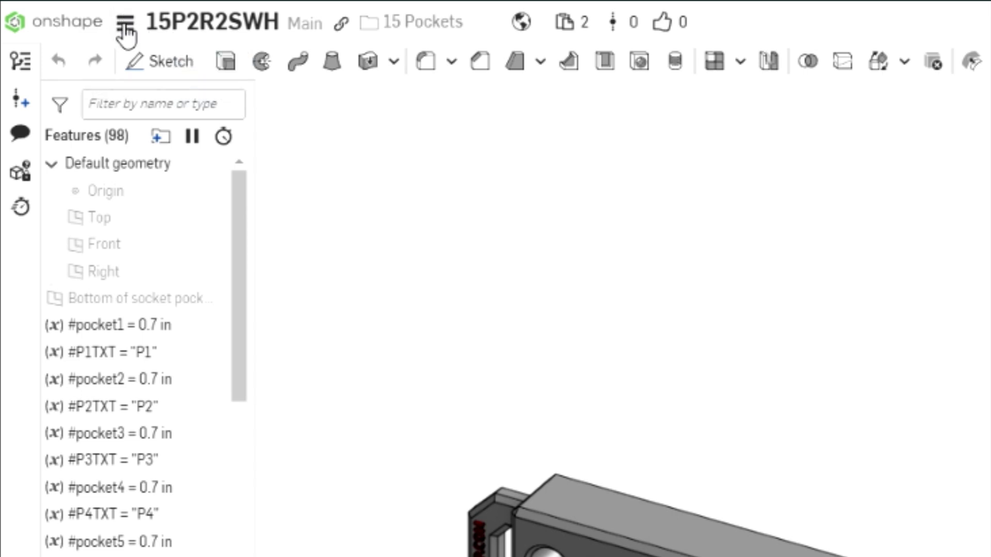
Step: Open the document menu beside the 15P2R2SWH document name
{"action": "left_click", "coordinate": [125, 34]}
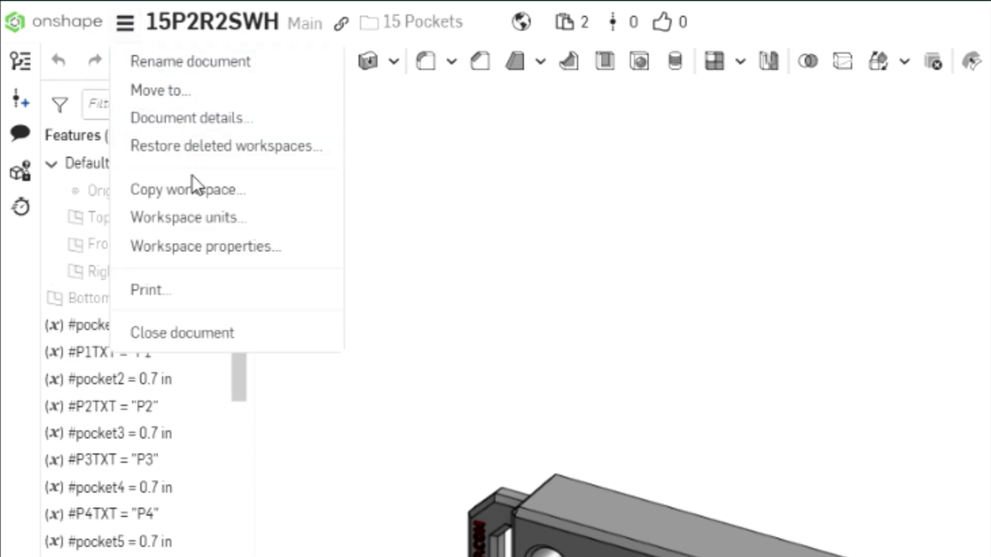
Step: Create the public copy 'Something Clever' from the 15P2R2SWH workspace
{"action": "left_click", "coordinate": [197, 203]}
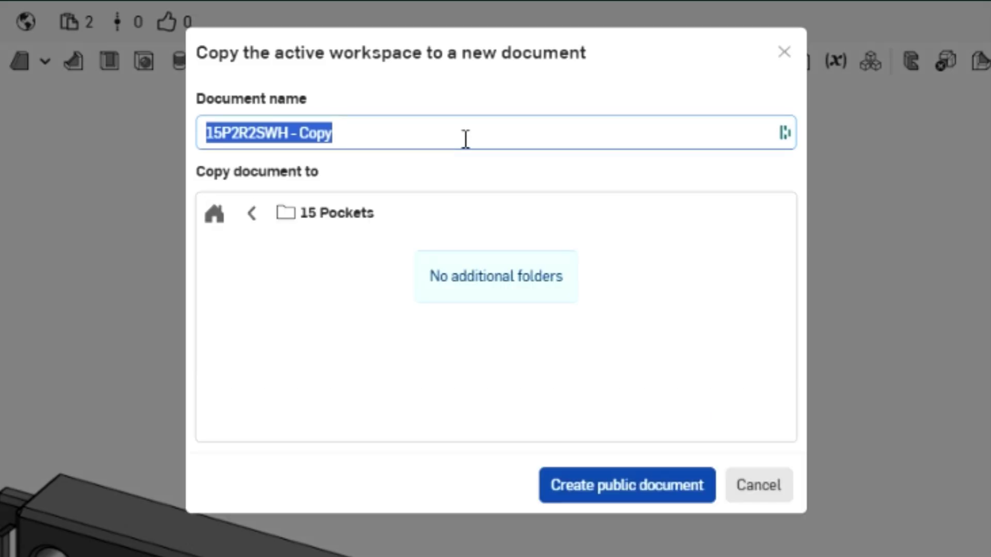
{"action": "type", "text": "S"}
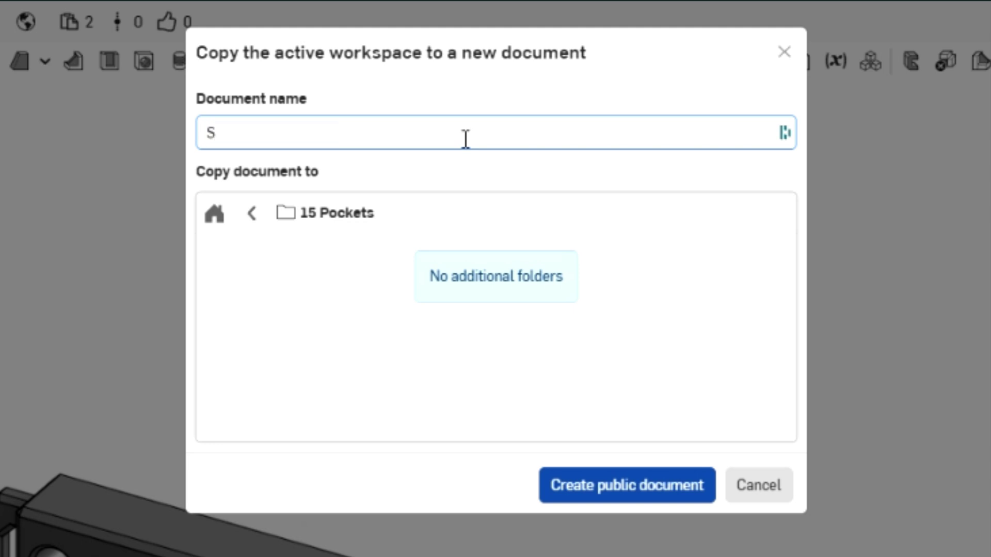
{"action": "type", "text": "omething"}
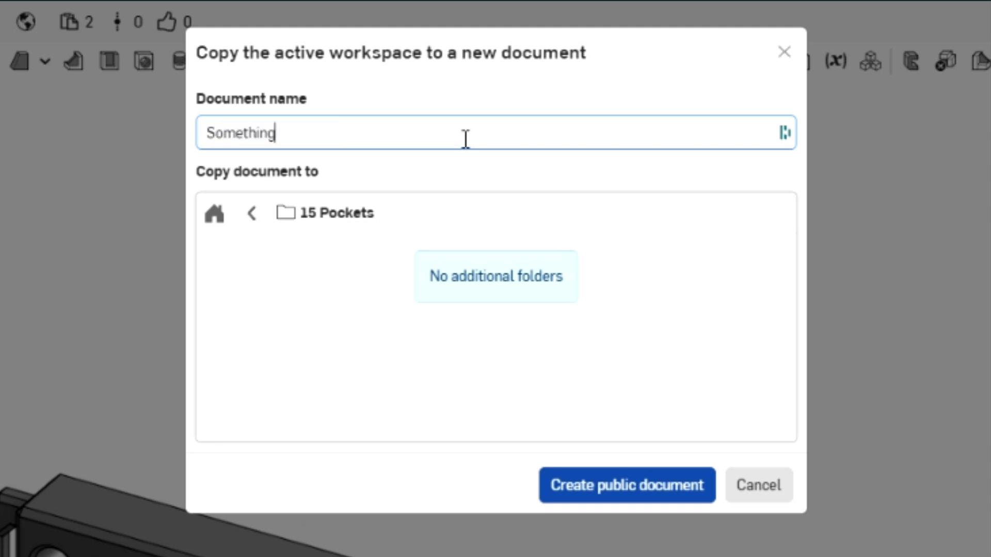
{"action": "type", "text": " Cle"}
{"action": "type", "text": "ver"}
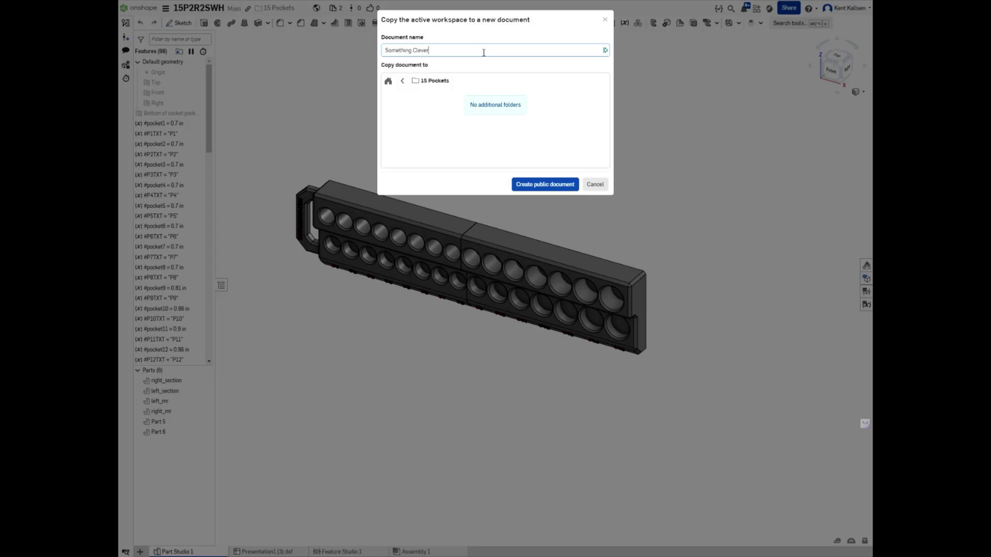
{"action": "left_click", "coordinate": [548, 190]}
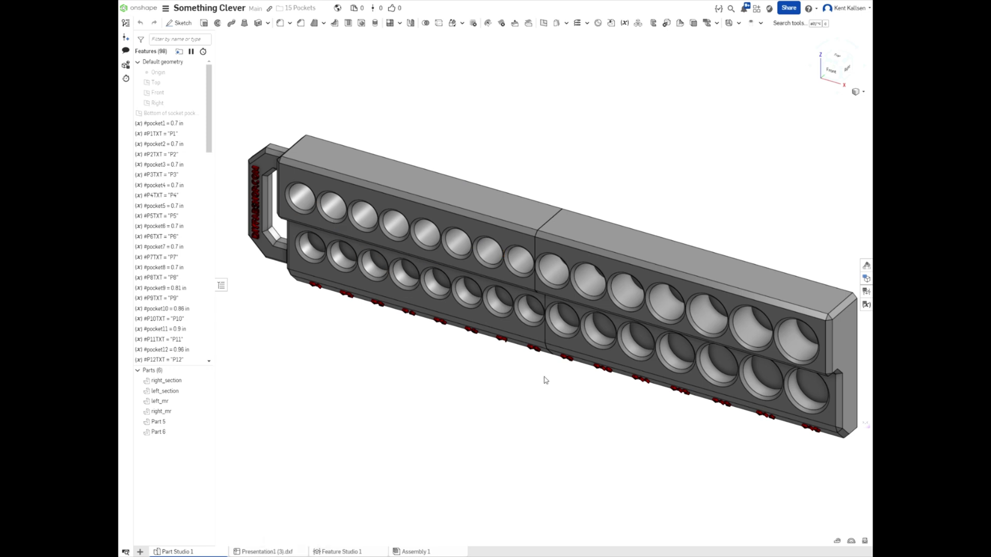
{"action": "scroll", "coordinate": [545, 380], "scroll_direction": "down", "scroll_amount": 1}
{"action": "scroll", "coordinate": [544, 381], "scroll_direction": "up", "scroll_amount": 1}
{"action": "scroll", "coordinate": [544, 381], "scroll_direction": "down", "scroll_amount": 1}
Step: Orbit to the front view, then tilt it to reveal the P1–P15 label strip
{"action": "mouse_move", "coordinate": [544, 380]}
{"action": "right_mouse_down"}
{"action": "mouse_move", "coordinate": [562, 376]}
{"action": "mouse_move", "coordinate": [550, 323]}
{"action": "right_mouse_up"}
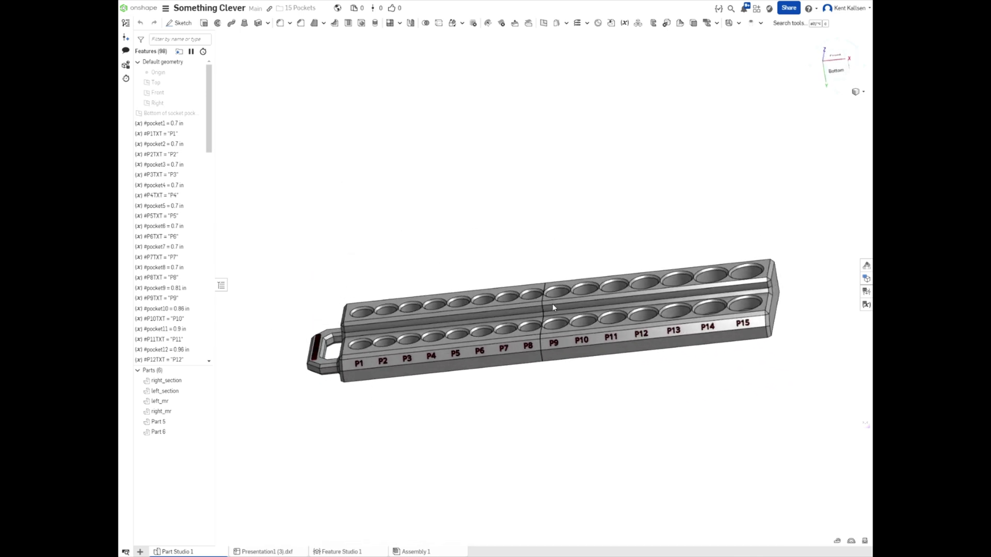
{"action": "right_click_drag", "start_coordinate": [550, 322], "coordinate": [558, 343]}
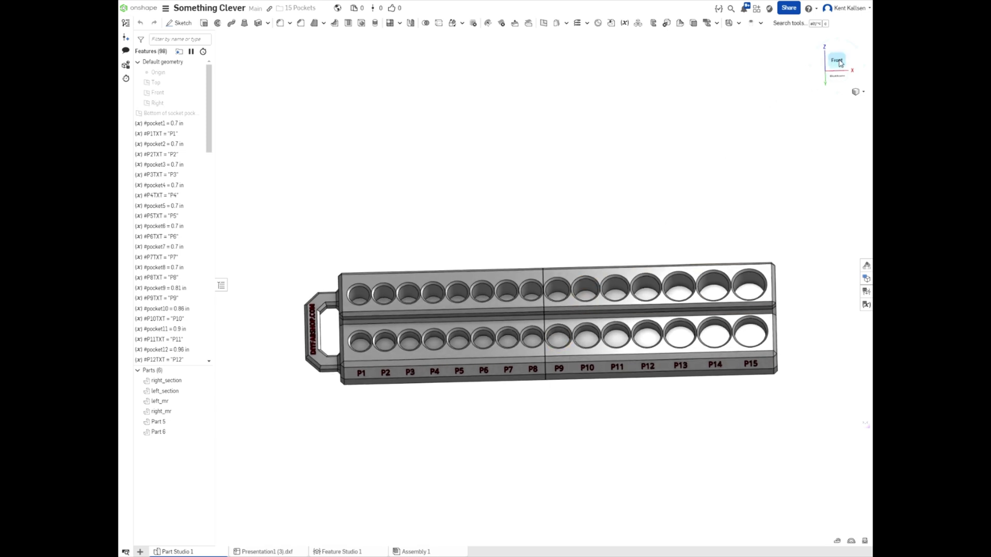
{"action": "left_click", "coordinate": [839, 62]}
{"action": "scroll", "coordinate": [730, 144], "scroll_direction": "up", "scroll_amount": 3}
{"action": "scroll", "coordinate": [729, 145], "scroll_direction": "down", "scroll_amount": 4}
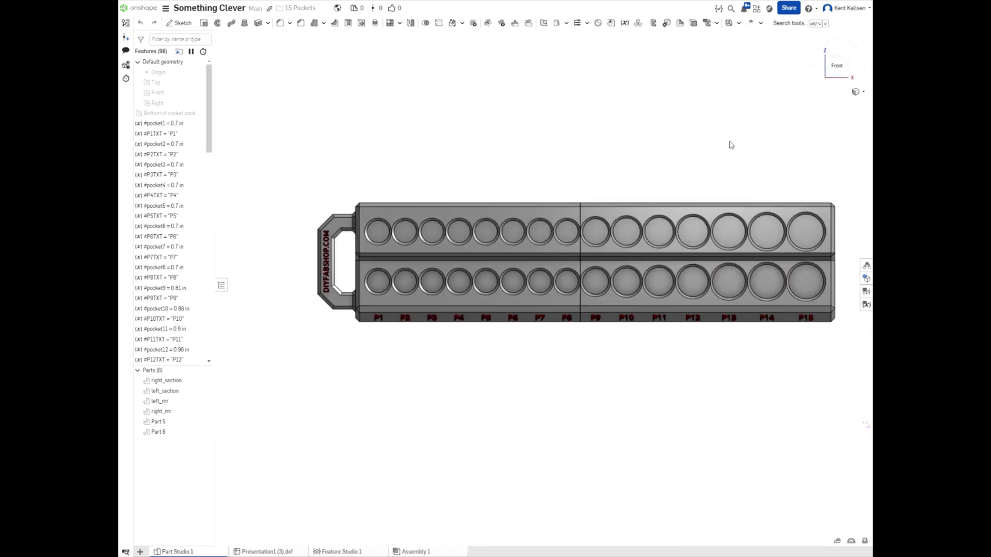
{"action": "scroll", "coordinate": [729, 145], "scroll_direction": "down", "scroll_amount": 1}
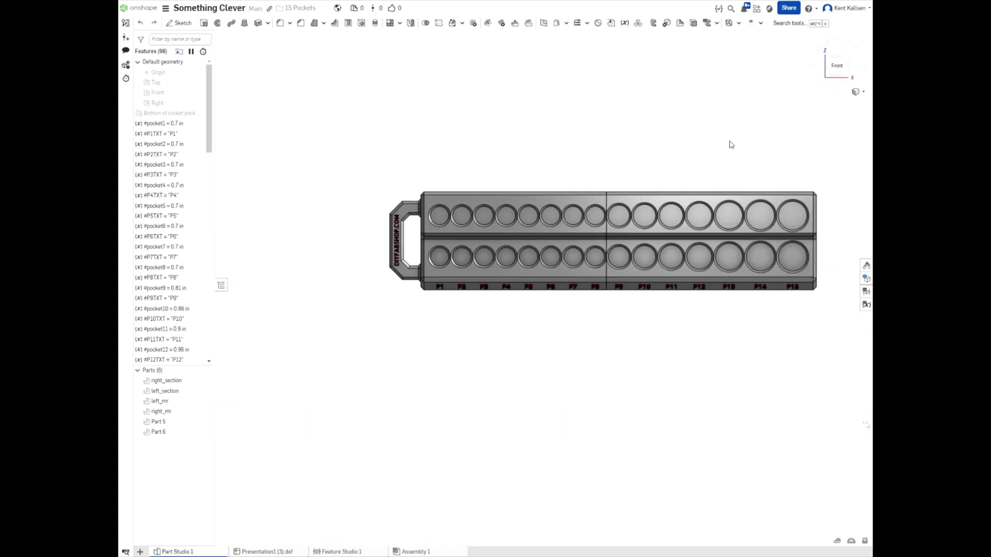
{"action": "left_click", "coordinate": [838, 44]}
{"action": "left_click", "coordinate": [838, 43]}
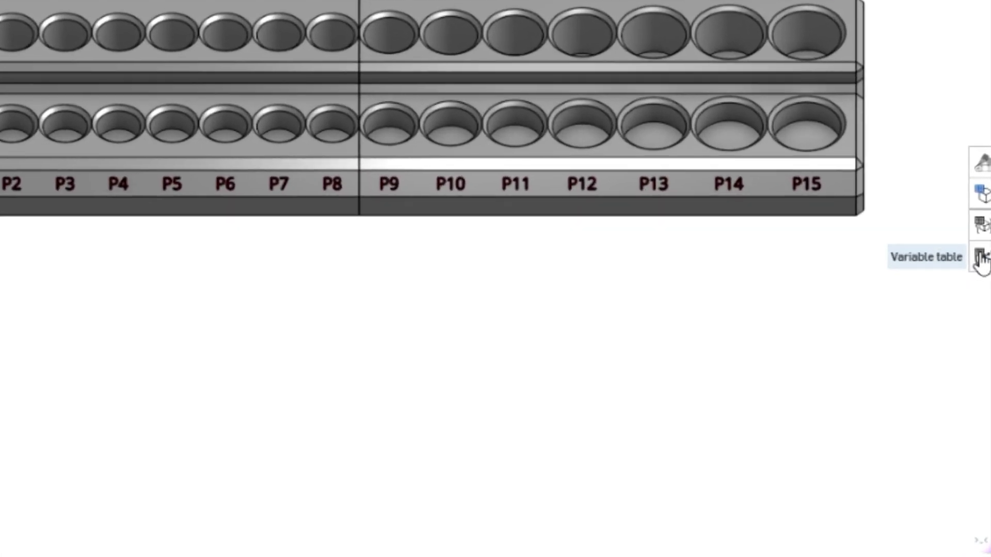
Step: Open the Variable table and change pocket1's length to 0.66 in
{"action": "left_click", "coordinate": [980, 259]}
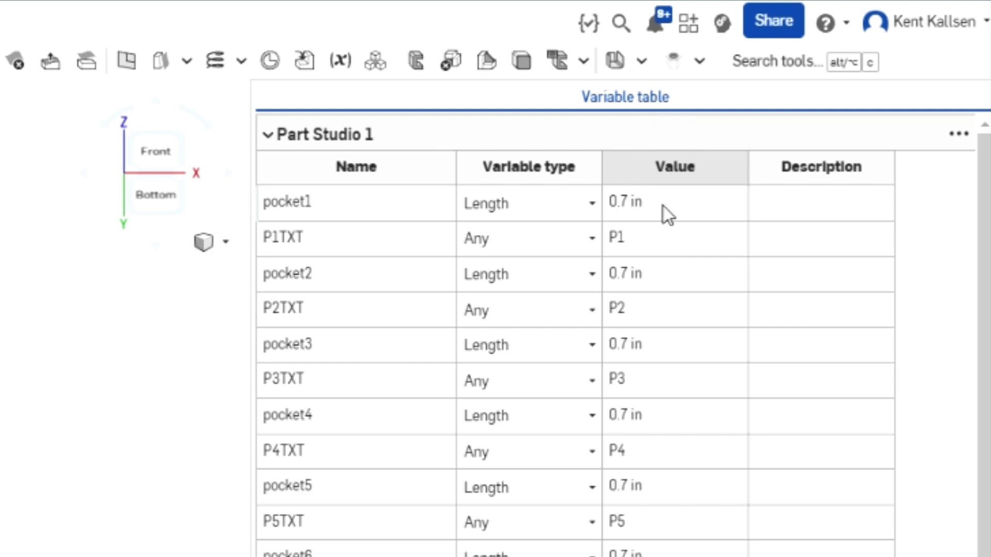
{"action": "left_click", "coordinate": [663, 206]}
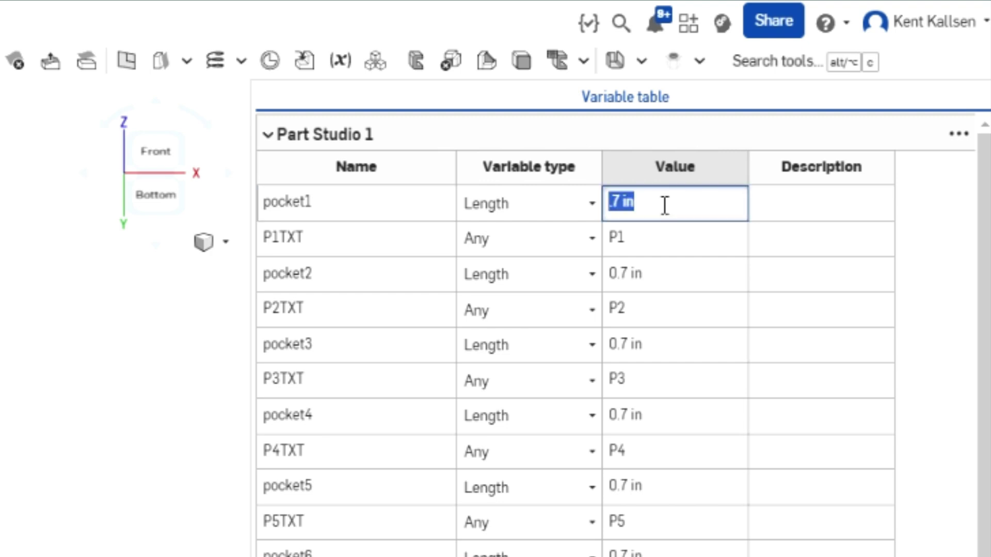
{"action": "key", "text": "BackSpace"}
{"action": "type", "text": ".66"}
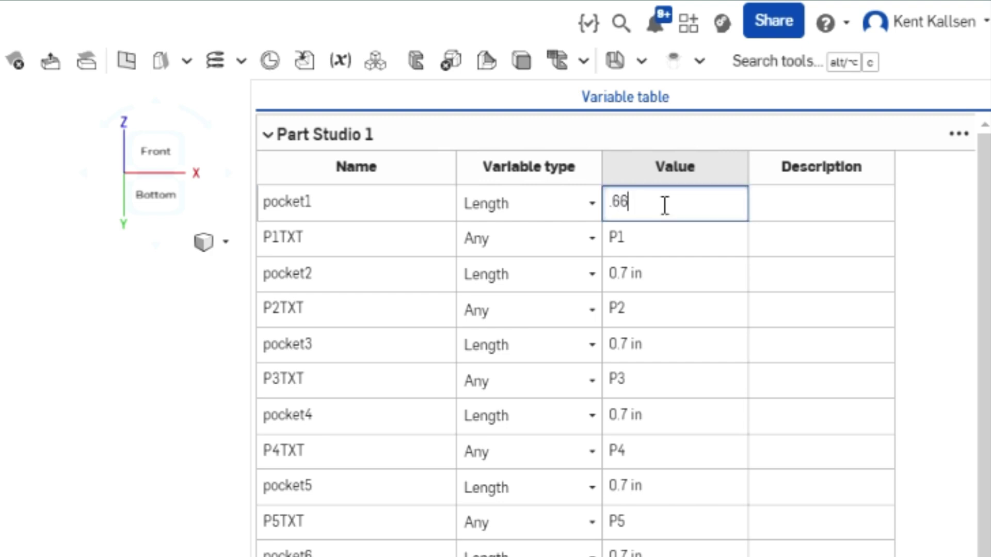
{"action": "key", "text": "Return"}
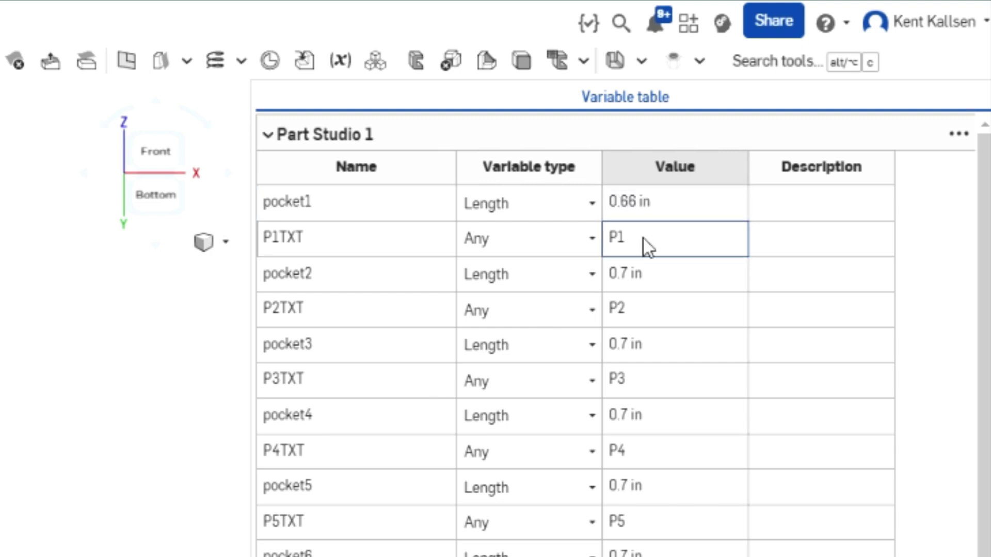
{"action": "type", "text": "\"1/4"}
Step: Set sizes and labels for pockets 1–4, including 1/4, 9/32, 11/32 and 0.66 in
{"action": "key", "text": "Return"}
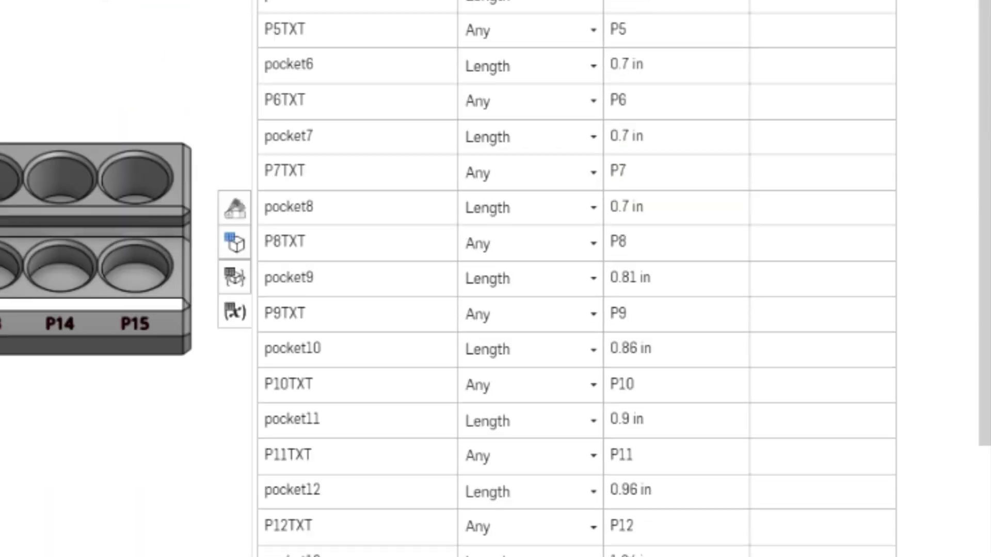
{"action": "type", "text": ".66"}
{"action": "key", "text": "Return"}
{"action": "type", "text": "\"9/32\""}
{"action": "key", "text": "Return"}
{"action": "type", "text": ".66"}
{"action": "key", "text": "Return"}
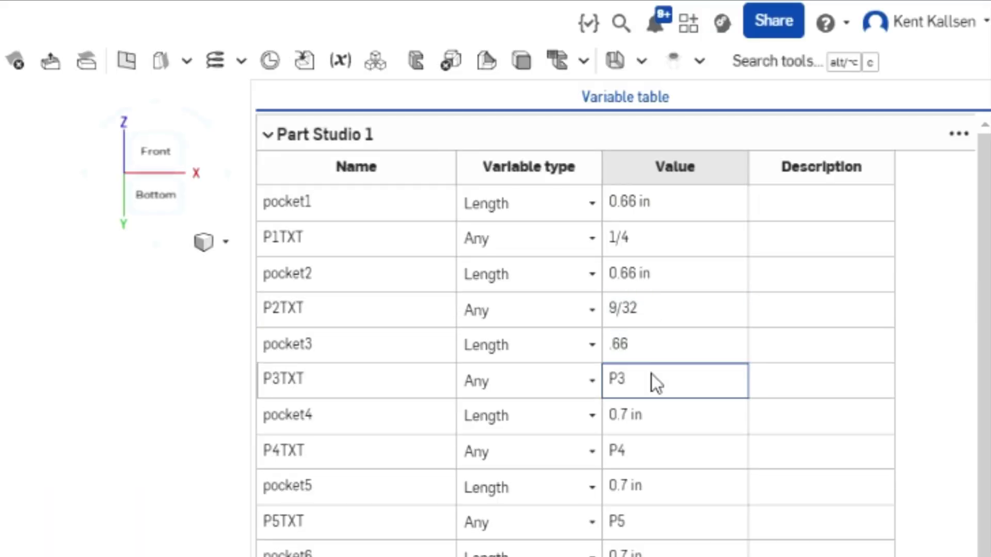
{"action": "type", "text": "\"5/16\".66"}
{"action": "key", "text": "Return"}
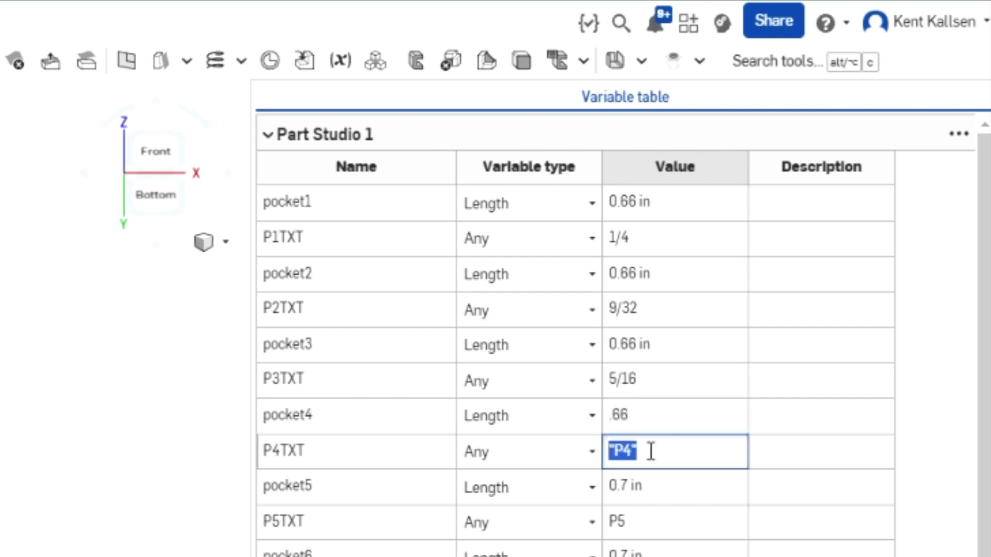
{"action": "type", "text": "\"11/32\""}
{"action": "key", "text": "Return"}
{"action": "type", "text": ".66"}
Step: Set pockets 5–8 to labels 3/8, 7/16, 1/2 and 9/16, with pocket8 at 0.78 in
{"action": "key", "text": "Return"}
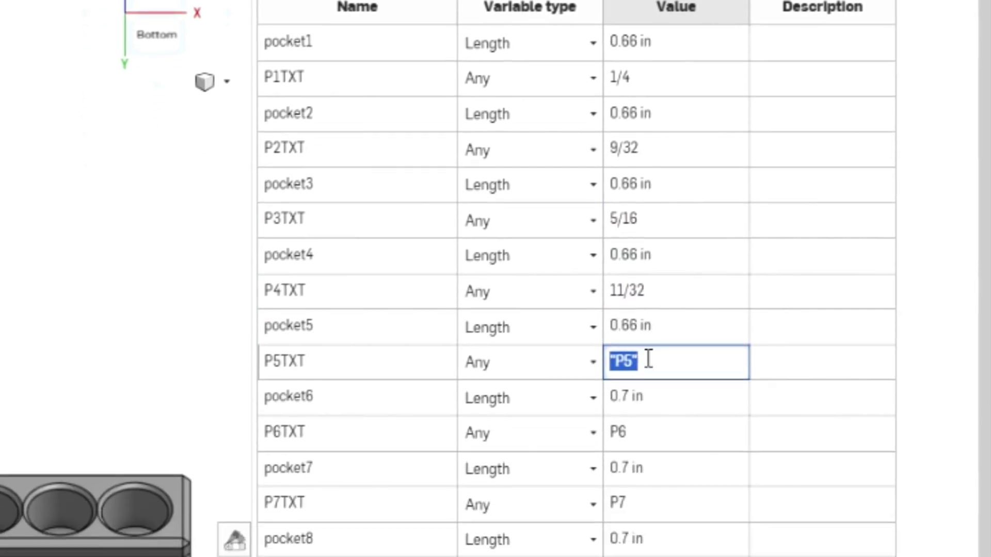
{"action": "type", "text": "\"3/8\""}
{"action": "key", "text": "Return"}
{"action": "type", "text": ".66"}
{"action": "key", "text": "Return"}
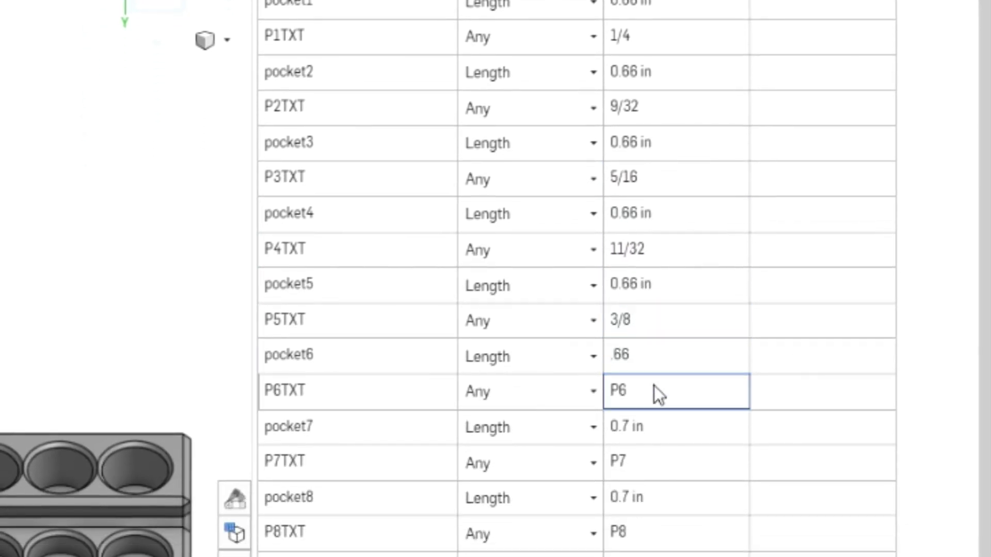
{"action": "type", "text": "\"7/16\""}
{"action": "key", "text": "Return"}
{"action": "key", "text": "Return"}
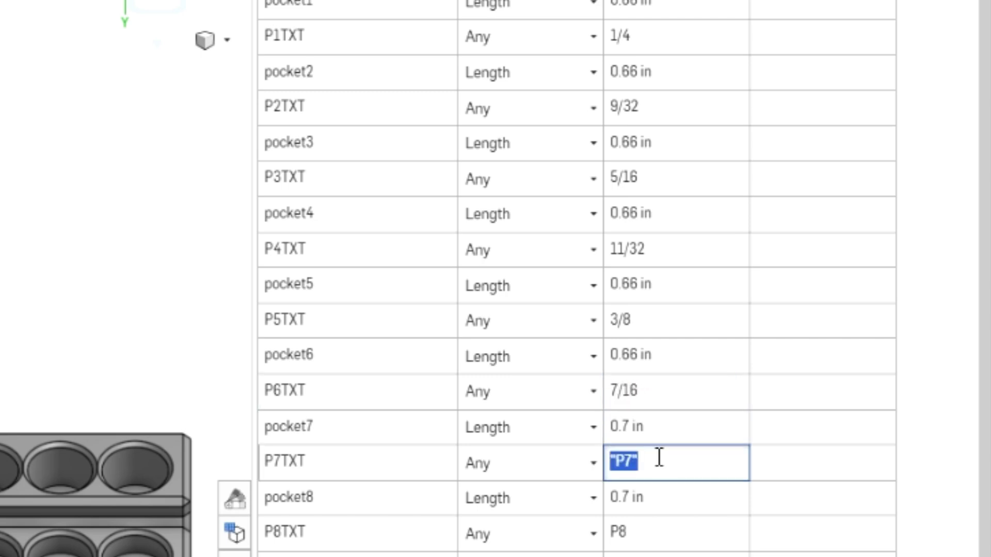
{"action": "type", "text": "\"1/2\""}
{"action": "key", "text": "Return"}
{"action": "type", "text": ".78"}
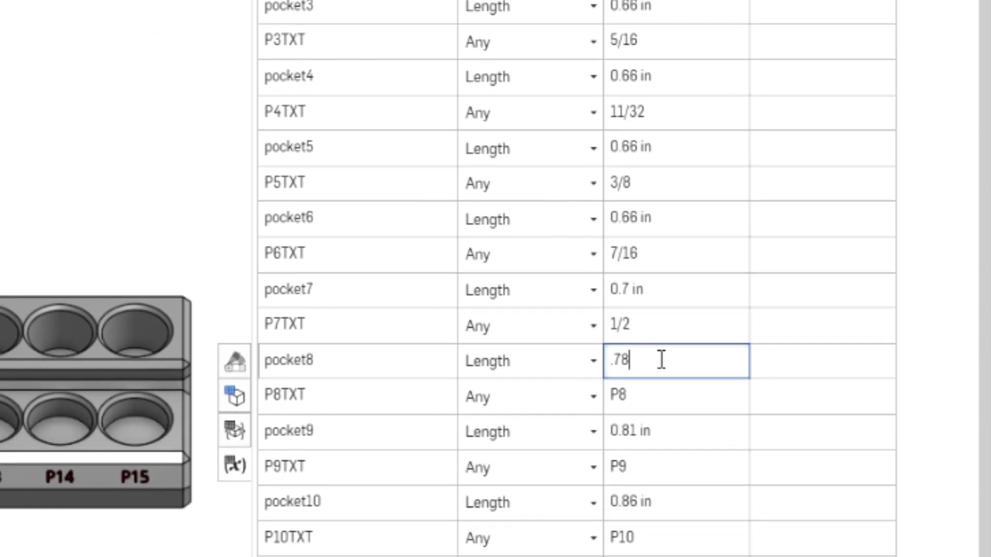
{"action": "key", "text": "Return"}
{"action": "type", "text": "\"9/16\""}
{"action": "key", "text": "Return"}
Step: Resize pockets 9 and 10 and label them 5/8 and 11/16
{"action": "key", "text": "Return"}
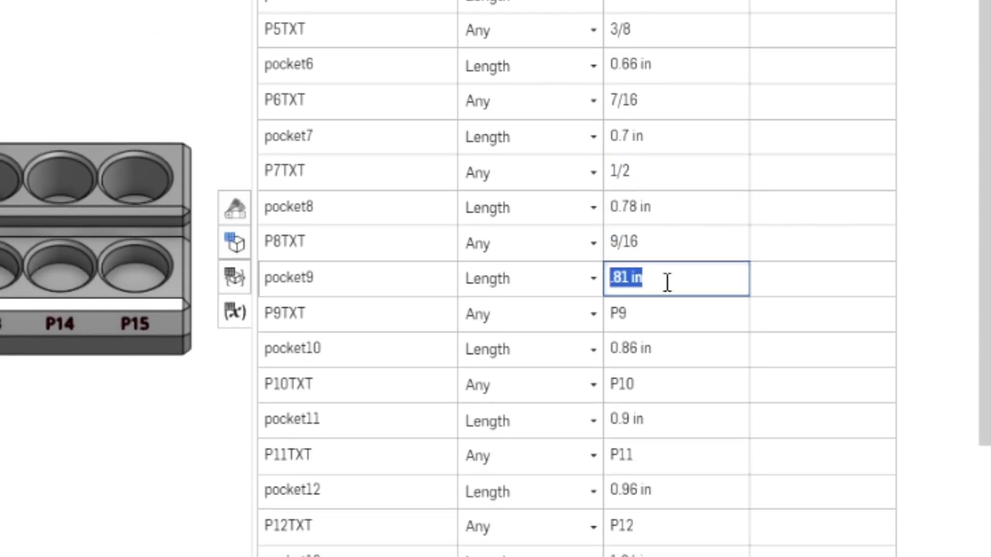
{"action": "type", "text": ".78"}
{"action": "key", "text": "Return"}
{"action": "key", "text": "Return"}
{"action": "type", "text": "\"5/8\""}
{"action": "key", "text": "Return"}
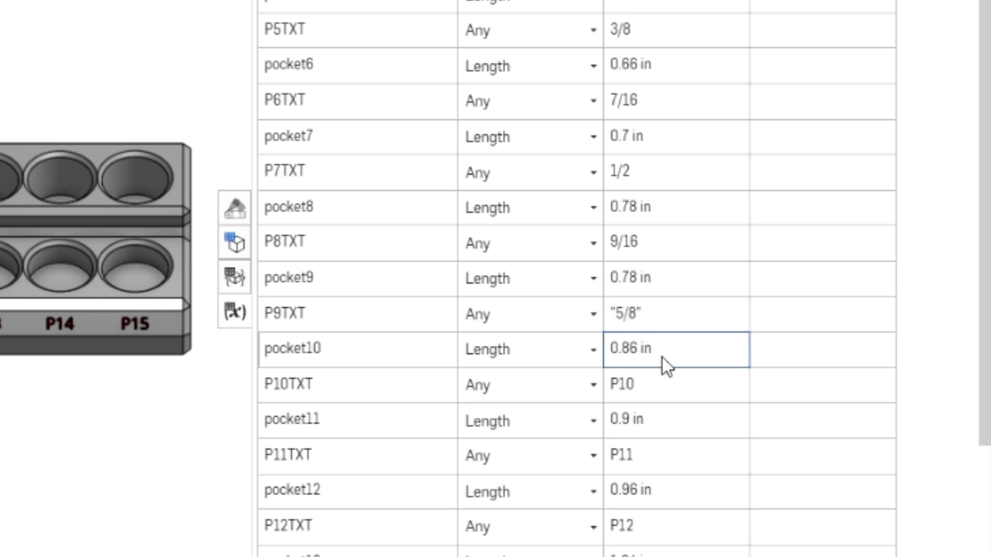
{"action": "key", "text": "Return"}
{"action": "left_click", "coordinate": [665, 280]}
{"action": "type", "text": ".86"}
{"action": "key", "text": "Return"}
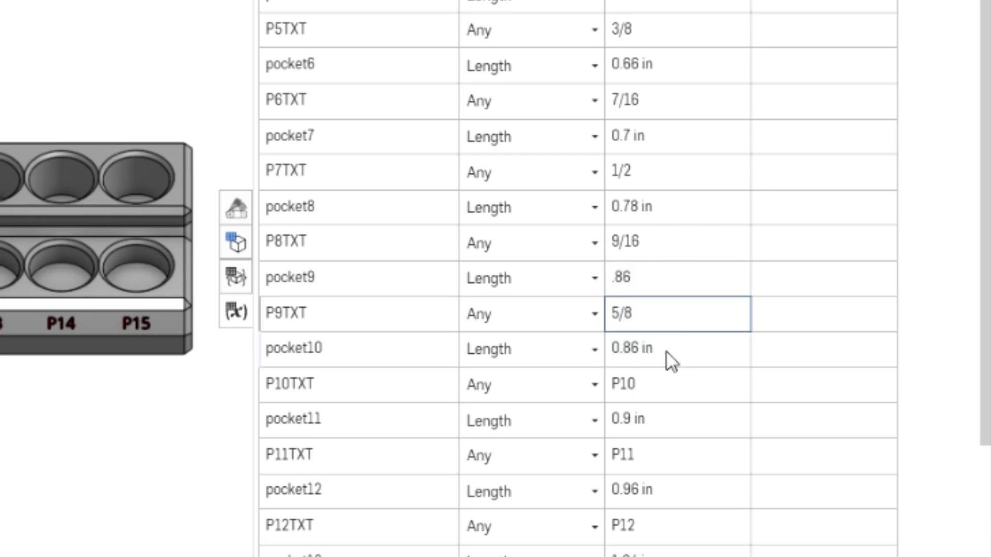
{"action": "left_click", "coordinate": [665, 352]}
{"action": "type", "text": ".94"}
{"action": "key", "text": "Return"}
{"action": "key", "text": "Return"}
{"action": "type", "text": "\"11/16"}
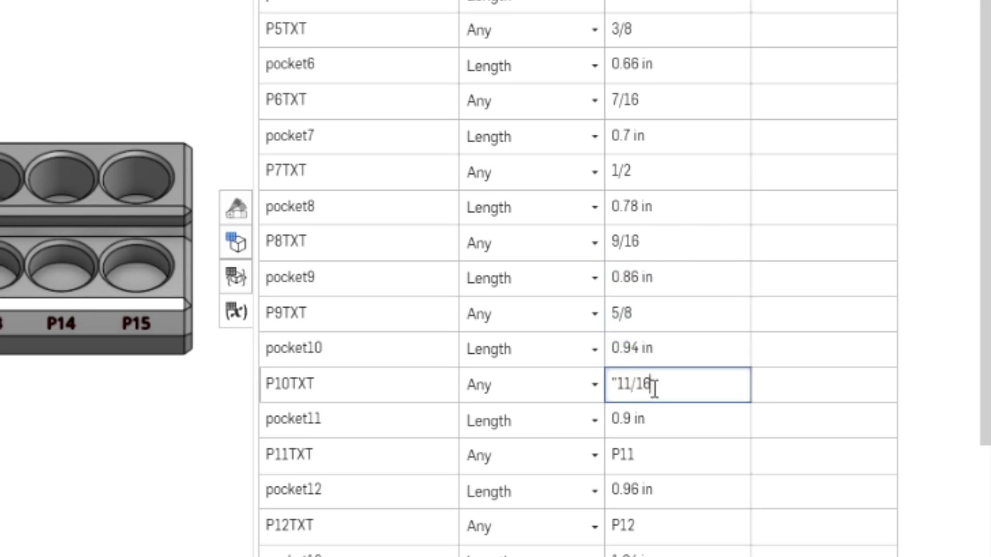
{"action": "type", "text": "\""}
{"action": "key", "text": "Return"}
{"action": "type", "text": "1"}
Step: Resize and relabel pockets 11–15 up to 1.33 in, then select the 0.04 in socket clearance
{"action": "key", "text": "Return"}
{"action": "key", "text": "Return"}
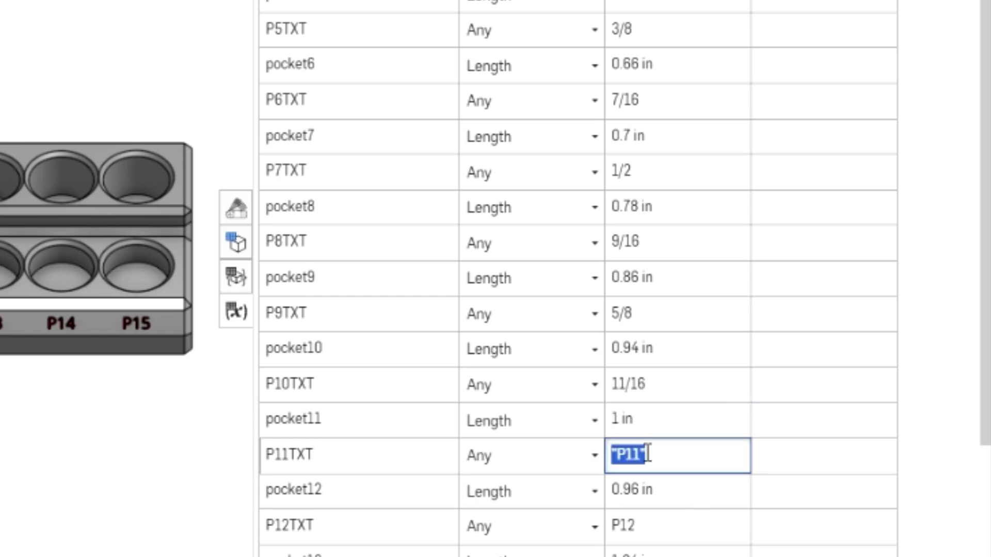
{"action": "type", "text": "\"3/4\""}
{"action": "key", "text": "Return"}
{"action": "type", "text": "1.1"}
{"action": "key", "text": "Return"}
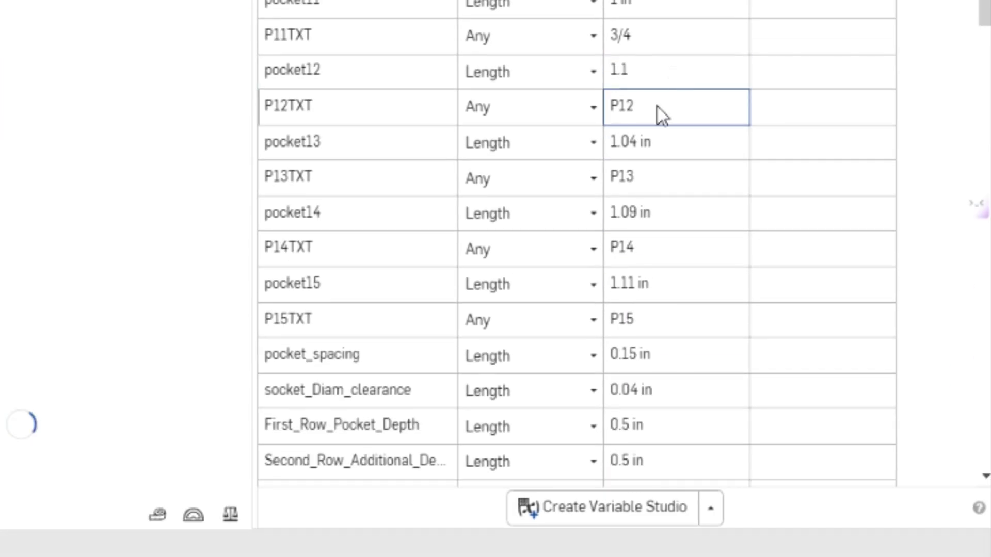
{"action": "key", "text": "Return"}
{"action": "type", "text": "\"13/"}
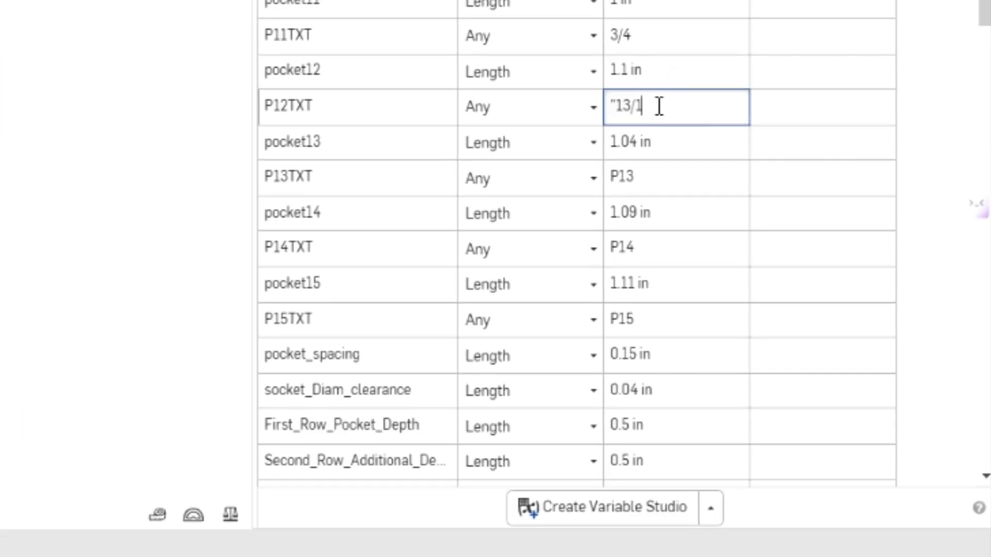
{"action": "type", "text": "16\""}
{"action": "key", "text": "Return"}
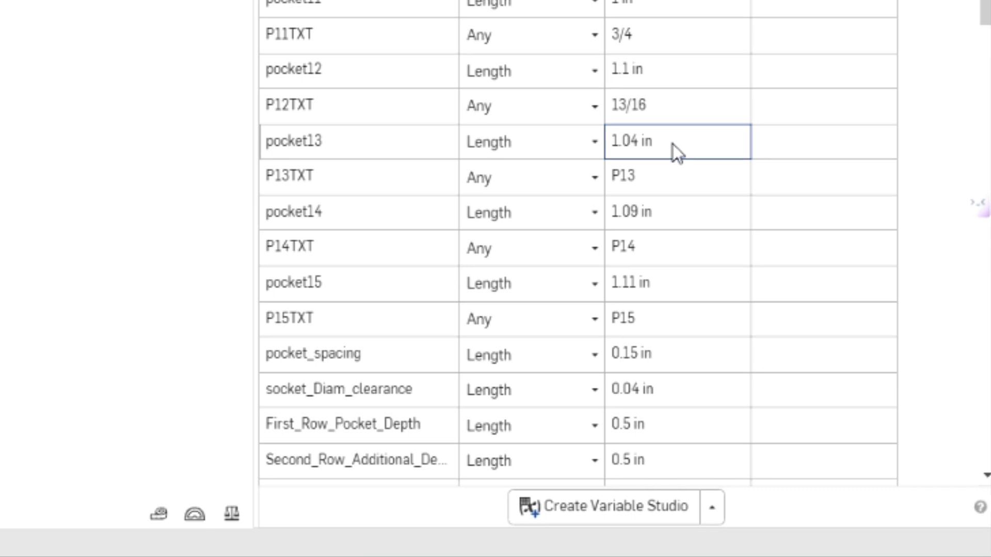
{"action": "type", "text": "1.17"}
{"action": "key", "text": "Return"}
{"action": "type", "text": "\"7/8\""}
{"action": "key", "text": "Return"}
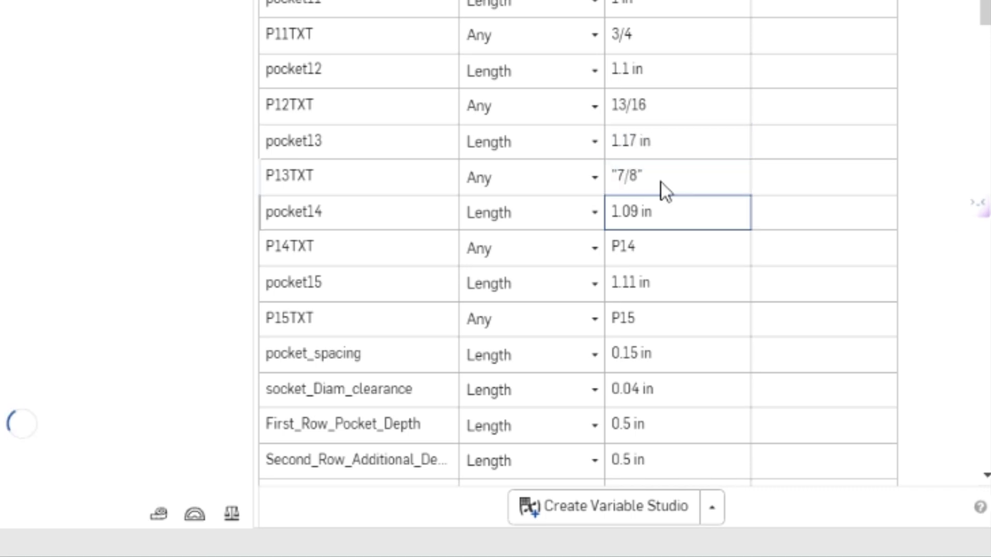
{"action": "type", "text": "1.25"}
{"action": "key", "text": "Return"}
{"action": "type", "text": "\""}
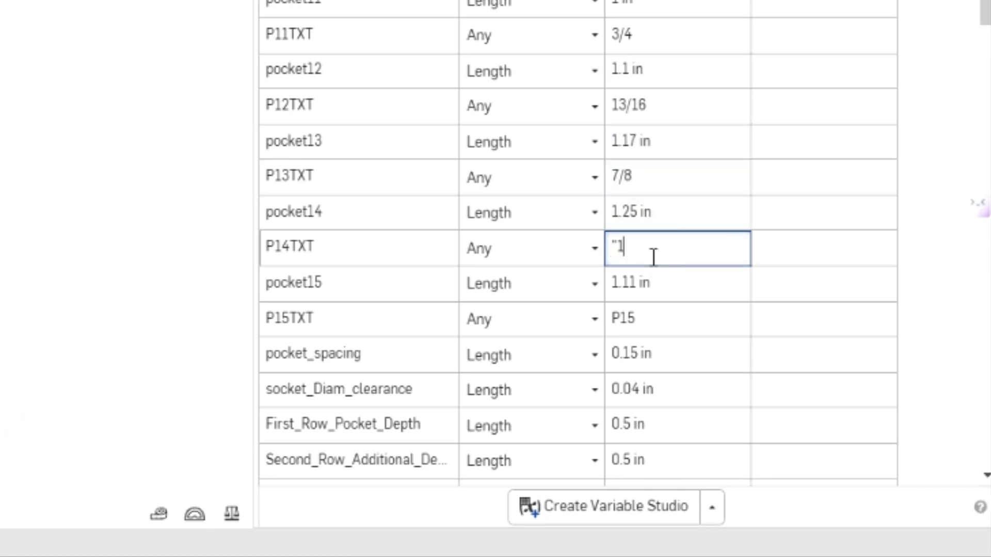
{"action": "type", "text": "15/16\""}
{"action": "key", "text": "Return"}
{"action": "type", "text": "1.33"}
{"action": "key", "text": "Return"}
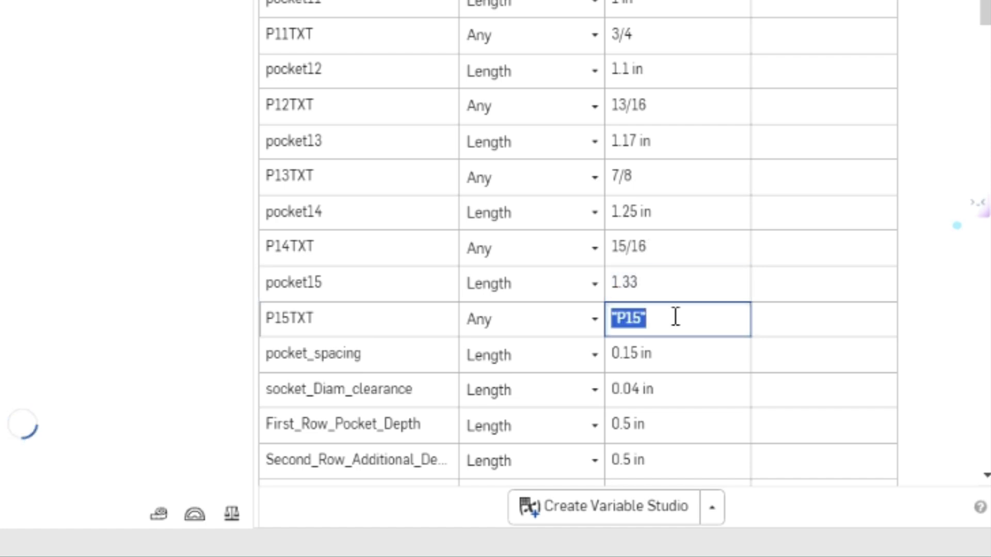
{"action": "type", "text": "\"1\""}
{"action": "key", "text": "Return"}
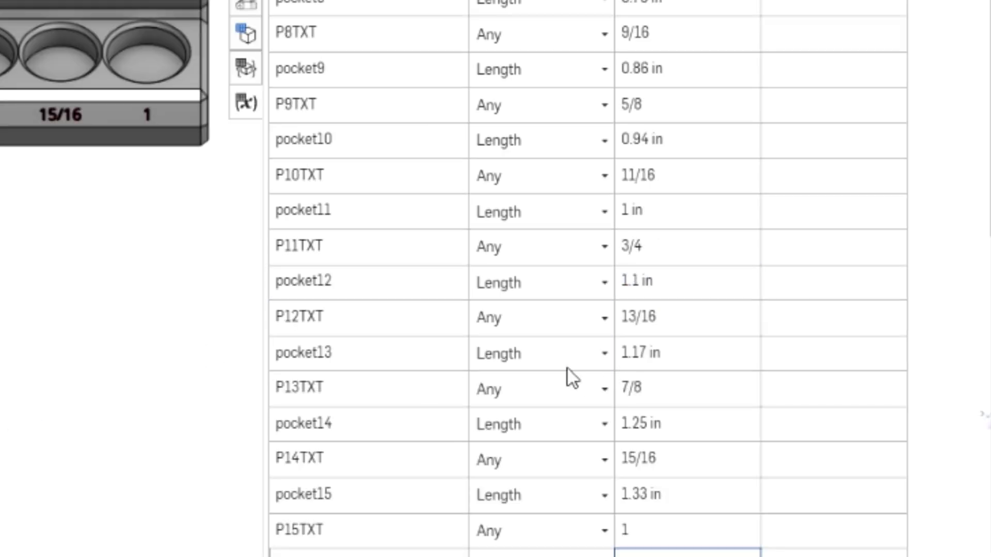
{"action": "scroll", "coordinate": [570, 376], "scroll_direction": "down", "scroll_amount": 1}
{"action": "scroll", "coordinate": [570, 376], "scroll_direction": "down", "scroll_amount": 3}
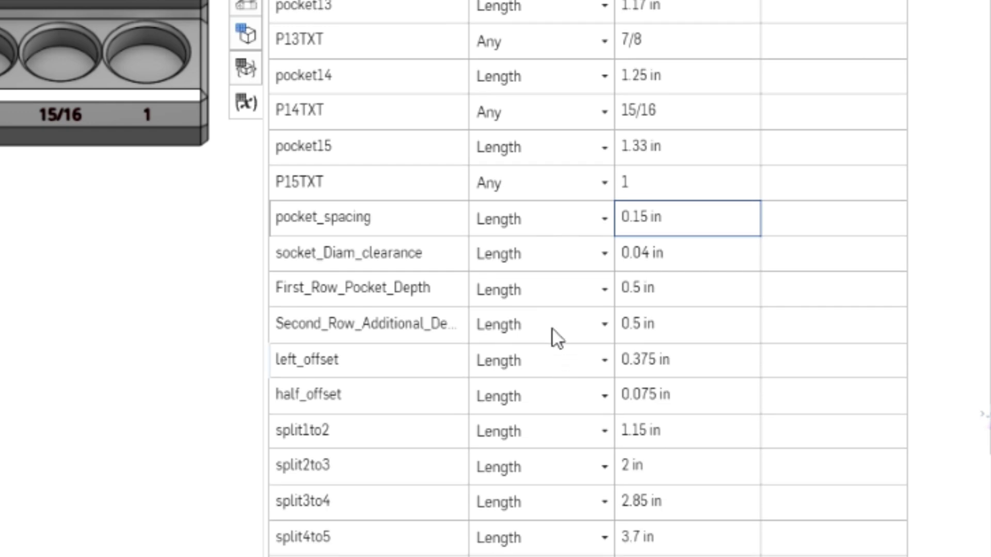
{"action": "left_click", "coordinate": [429, 260]}
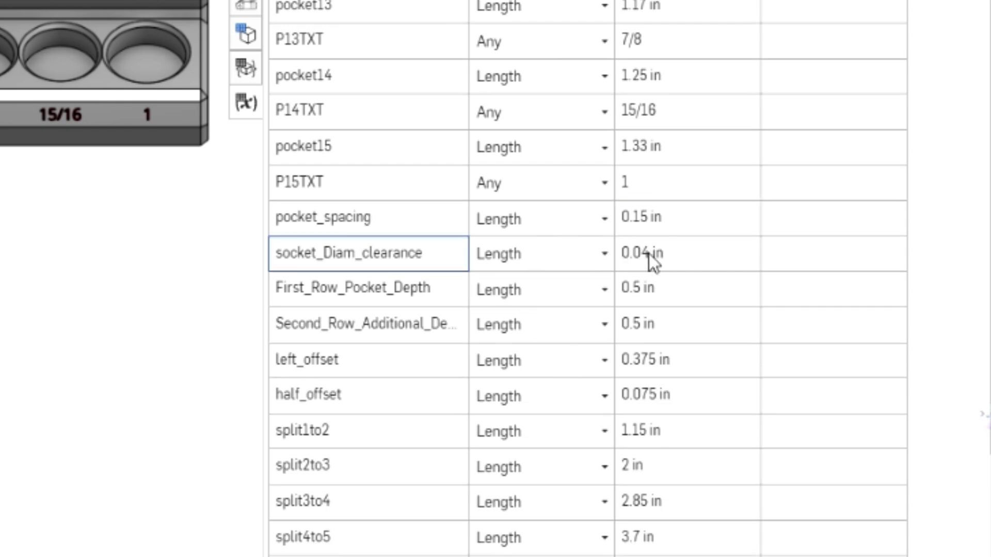
{"action": "left_click", "coordinate": [680, 258]}
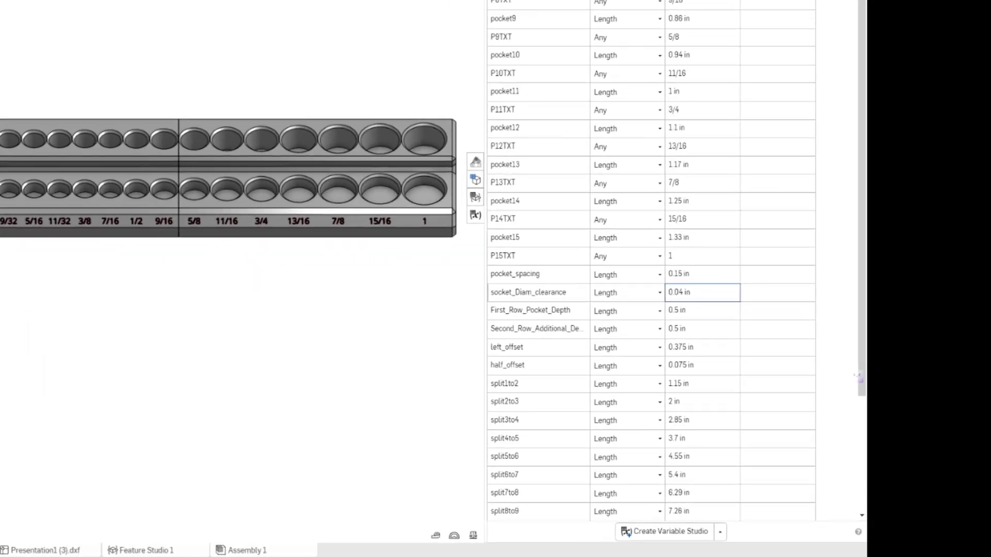
{"action": "scroll", "coordinate": [88, 239], "scroll_direction": "down", "scroll_amount": 3}
{"action": "scroll", "coordinate": [83, 239], "scroll_direction": "down", "scroll_amount": 1}
{"action": "scroll", "coordinate": [14, 237], "scroll_direction": "up", "scroll_amount": 2}
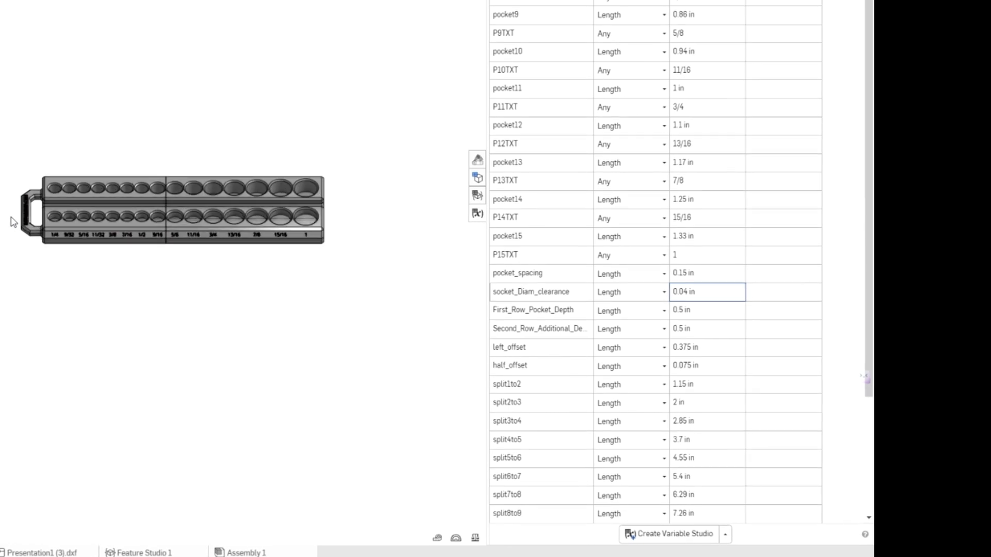
{"action": "scroll", "coordinate": [11, 217], "scroll_direction": "up", "scroll_amount": 2}
{"action": "scroll", "coordinate": [10, 215], "scroll_direction": "up", "scroll_amount": 2}
{"action": "scroll", "coordinate": [32, 256], "scroll_direction": "up", "scroll_amount": 2}
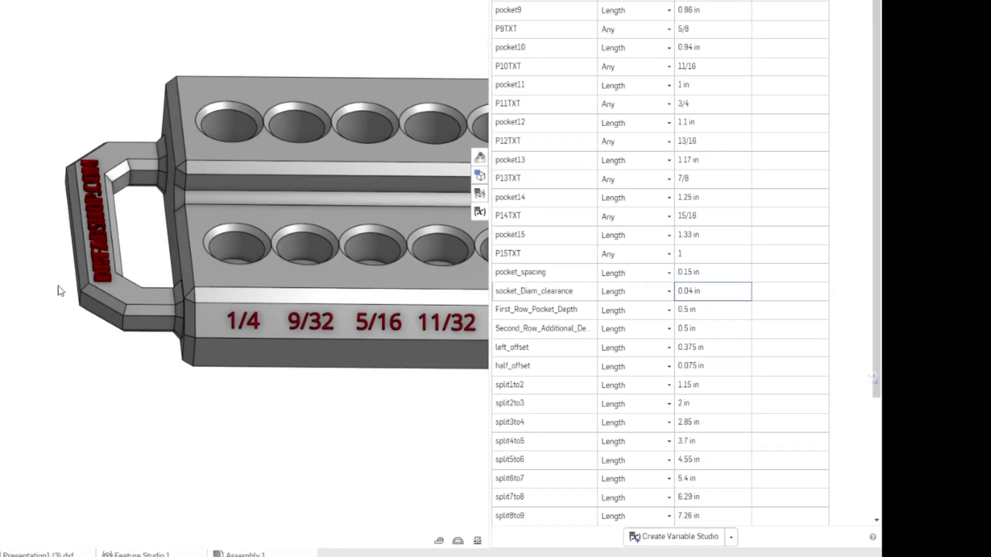
{"action": "right_click_drag", "start_coordinate": [58, 291], "coordinate": [65, 309]}
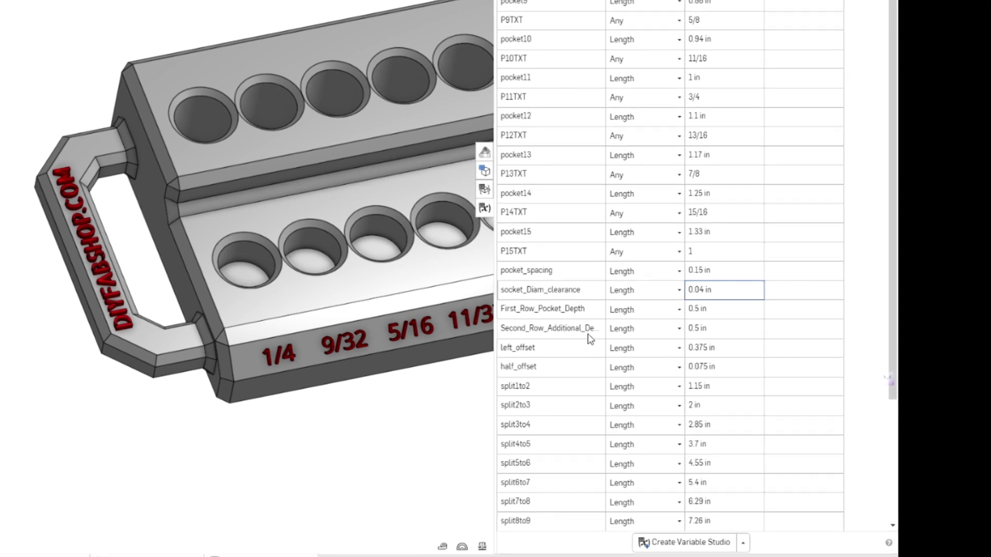
{"action": "scroll", "coordinate": [590, 337], "scroll_direction": "down", "scroll_amount": 5}
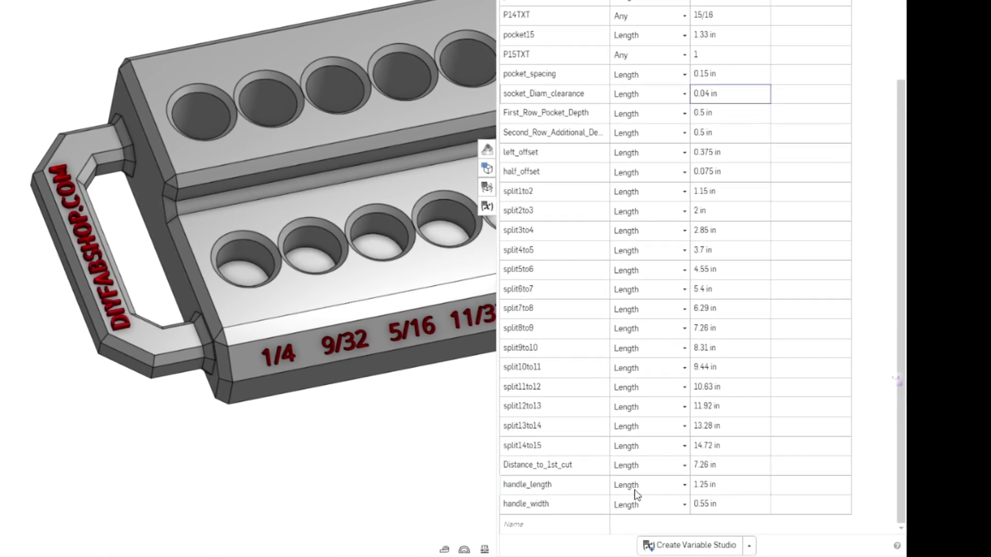
{"action": "left_click", "coordinate": [720, 484]}
{"action": "double_click", "coordinate": [720, 483]}
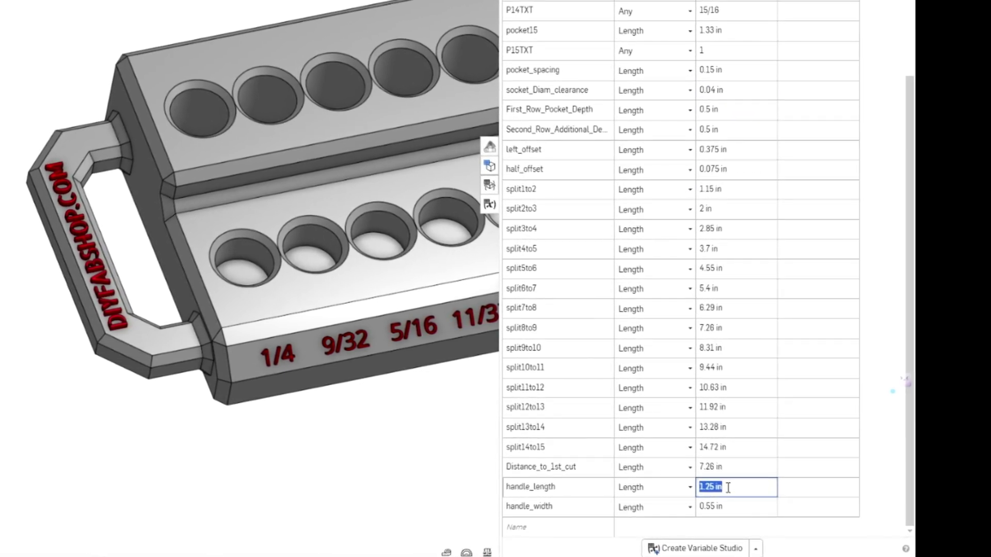
{"action": "type", "text": "1.5"}
{"action": "key", "text": "Return"}
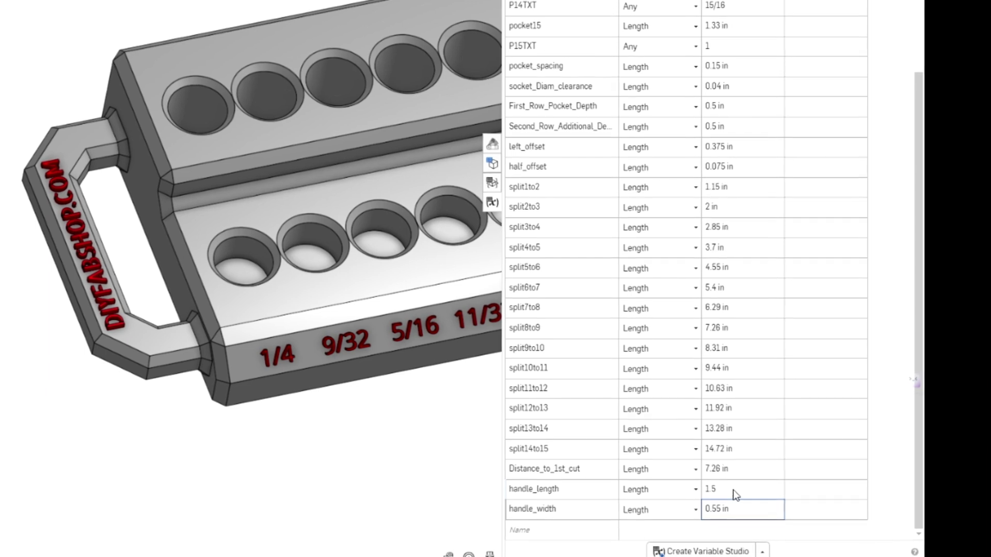
{"action": "double_click", "coordinate": [742, 508]}
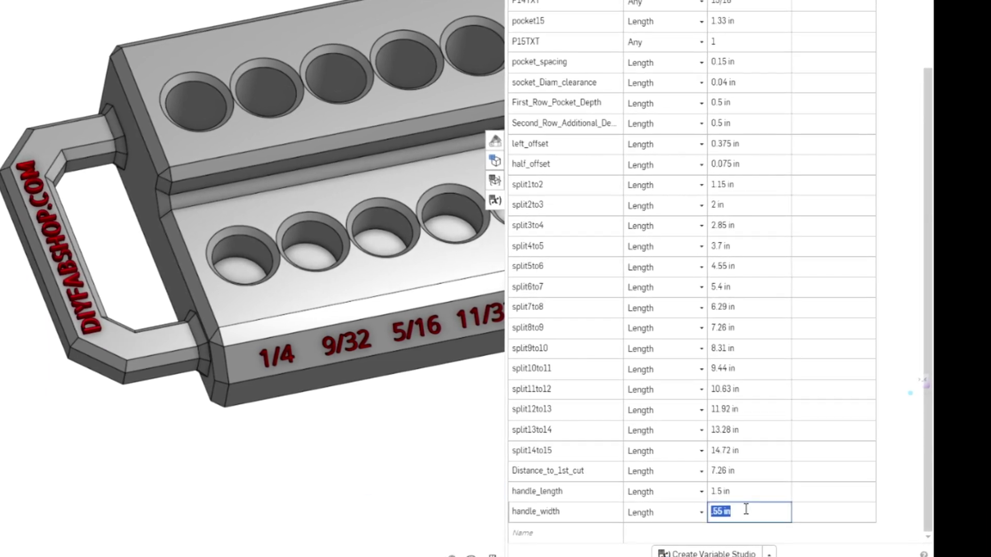
{"action": "type", "text": ".65"}
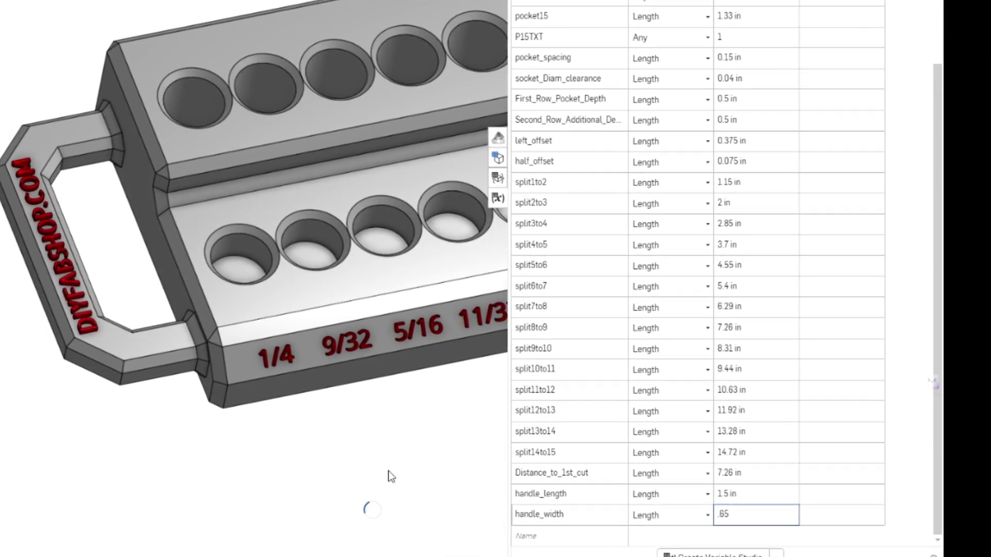
{"action": "key", "text": "Return"}
{"action": "scroll", "coordinate": [267, 310], "scroll_direction": "down", "scroll_amount": 3}
{"action": "scroll", "coordinate": [267, 311], "scroll_direction": "down", "scroll_amount": 2}
{"action": "scroll", "coordinate": [362, 304], "scroll_direction": "down", "scroll_amount": 2}
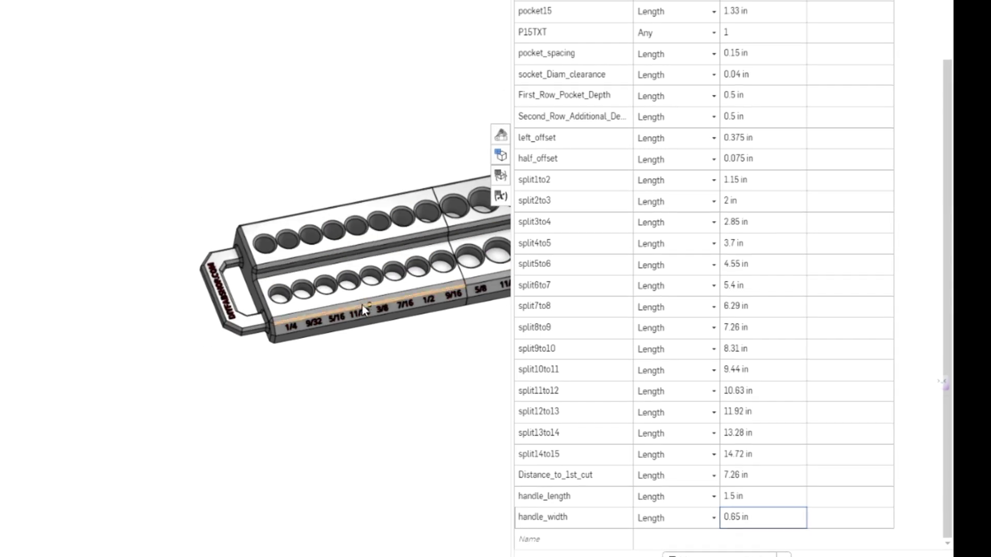
{"action": "scroll", "coordinate": [432, 302], "scroll_direction": "up", "scroll_amount": 1}
{"action": "scroll", "coordinate": [427, 300], "scroll_direction": "up", "scroll_amount": 2}
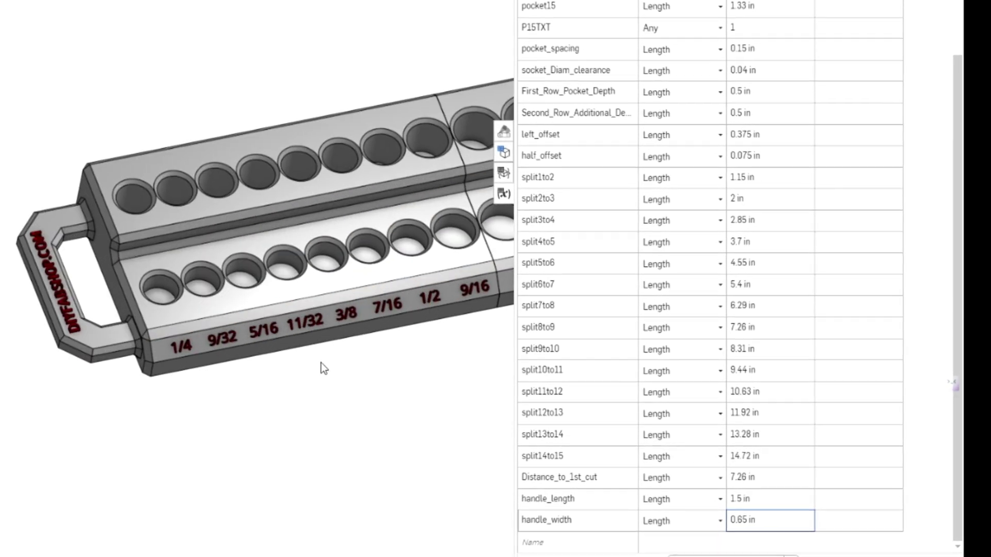
{"action": "mouse_move", "coordinate": [321, 363]}
{"action": "right_mouse_down"}
{"action": "mouse_move", "coordinate": [306, 352]}
{"action": "mouse_move", "coordinate": [321, 366]}
{"action": "right_mouse_up"}
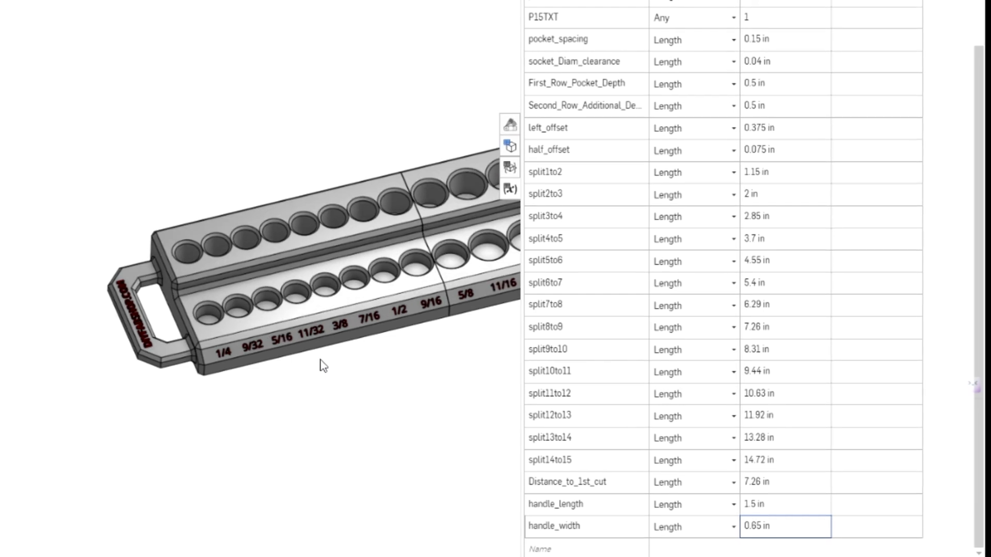
{"action": "scroll", "coordinate": [321, 365], "scroll_direction": "up", "scroll_amount": 2}
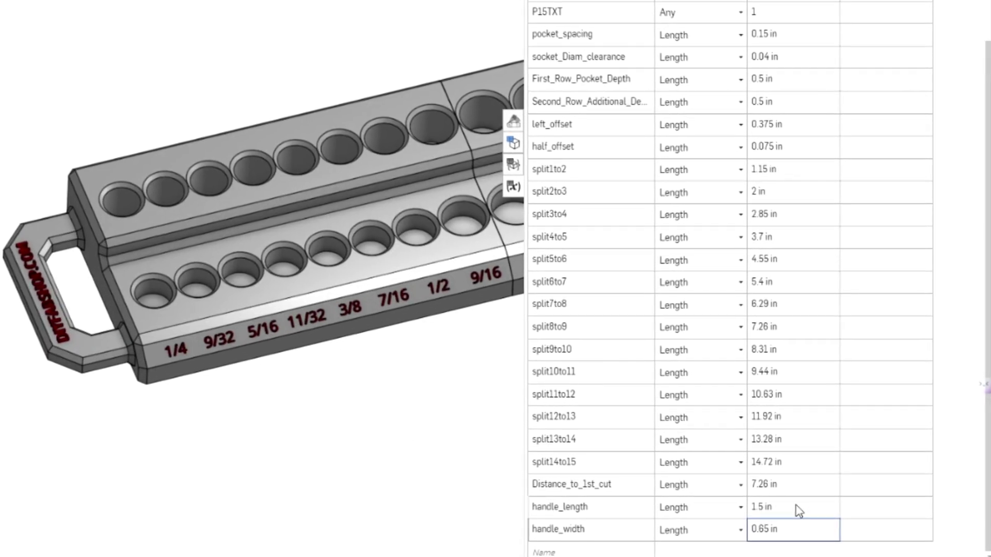
{"action": "left_click", "coordinate": [798, 511]}
{"action": "double_click", "coordinate": [798, 511]}
{"action": "type", "text": "1"}
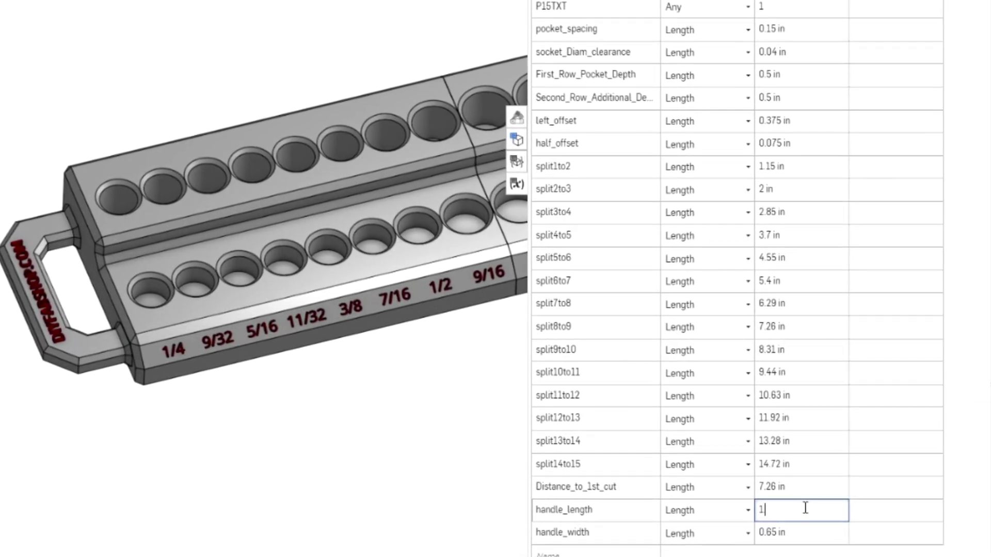
{"action": "type", "text": ".25"}
{"action": "key", "text": "Return"}
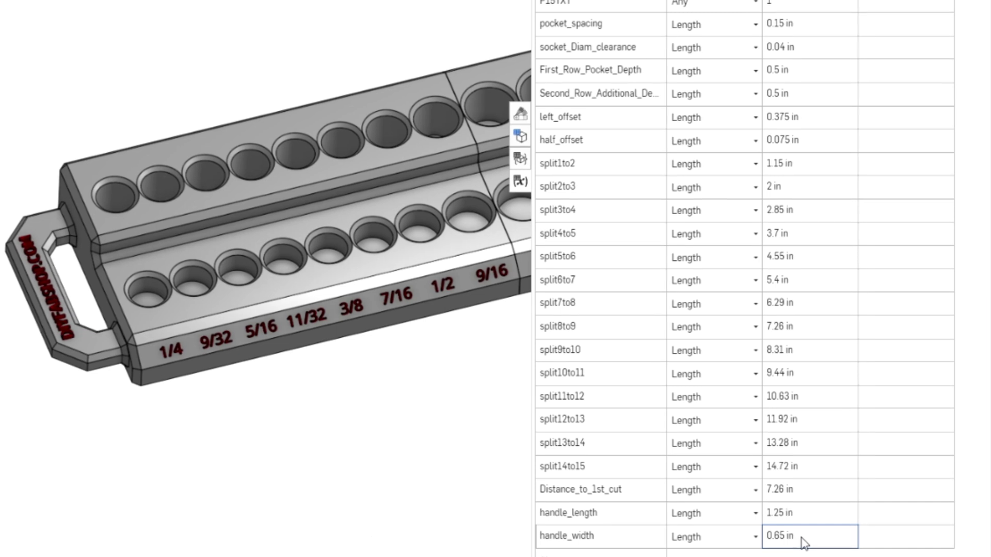
{"action": "double_click", "coordinate": [809, 537]}
{"action": "type", "text": ".55"}
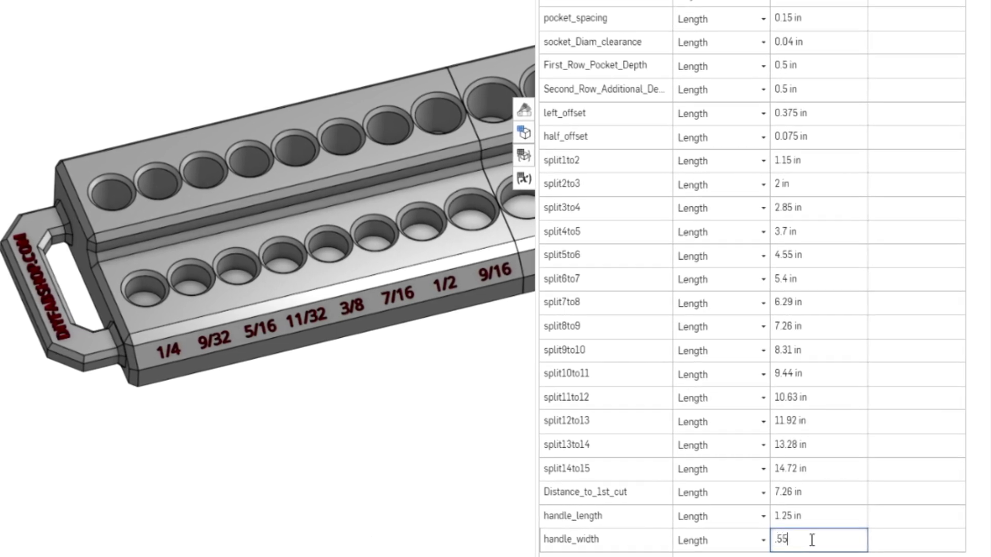
{"action": "key", "text": "Return"}
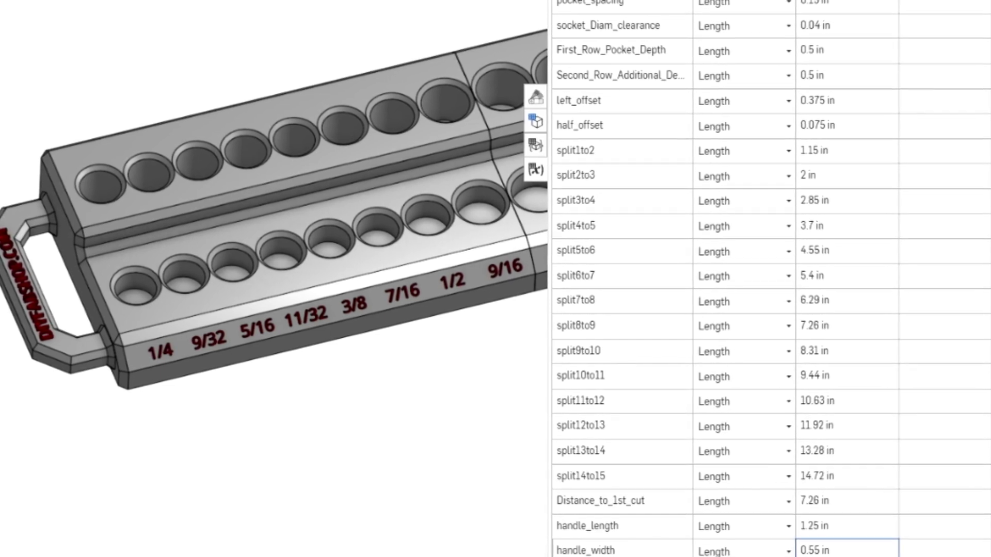
{"action": "scroll", "coordinate": [231, 259], "scroll_direction": "down", "scroll_amount": 3}
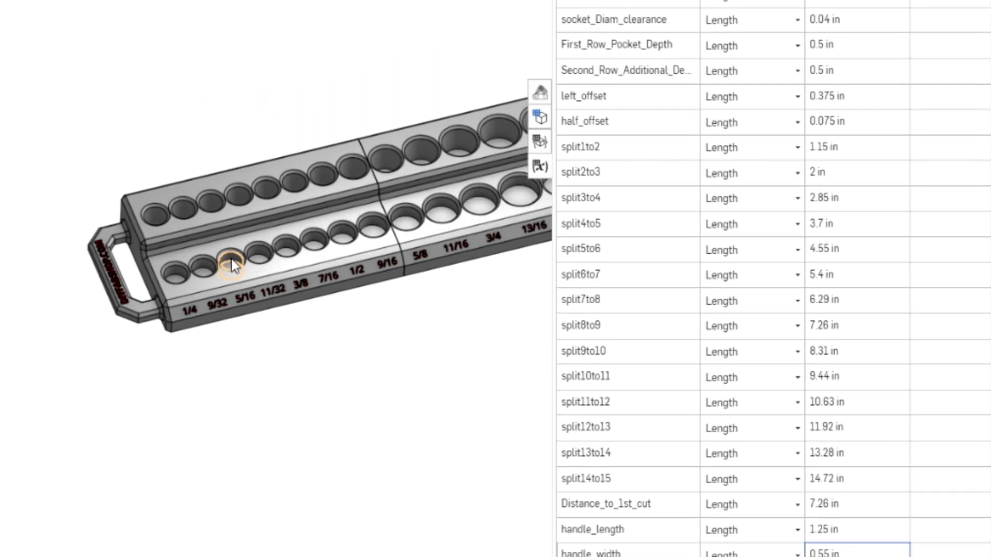
{"action": "scroll", "coordinate": [232, 260], "scroll_direction": "down", "scroll_amount": 2}
{"action": "scroll", "coordinate": [443, 232], "scroll_direction": "up", "scroll_amount": 2}
{"action": "scroll", "coordinate": [447, 234], "scroll_direction": "up", "scroll_amount": 3}
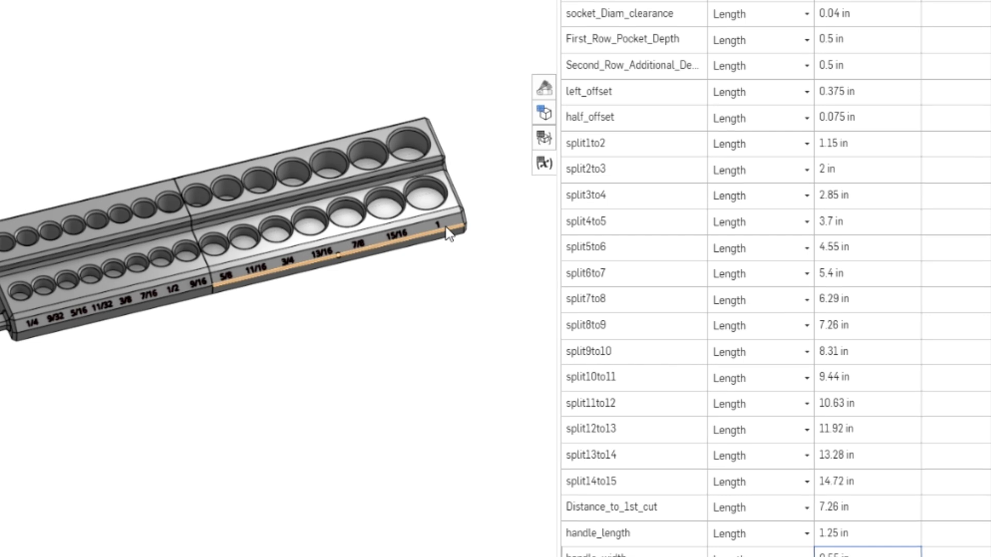
{"action": "scroll", "coordinate": [447, 234], "scroll_direction": "up", "scroll_amount": 2}
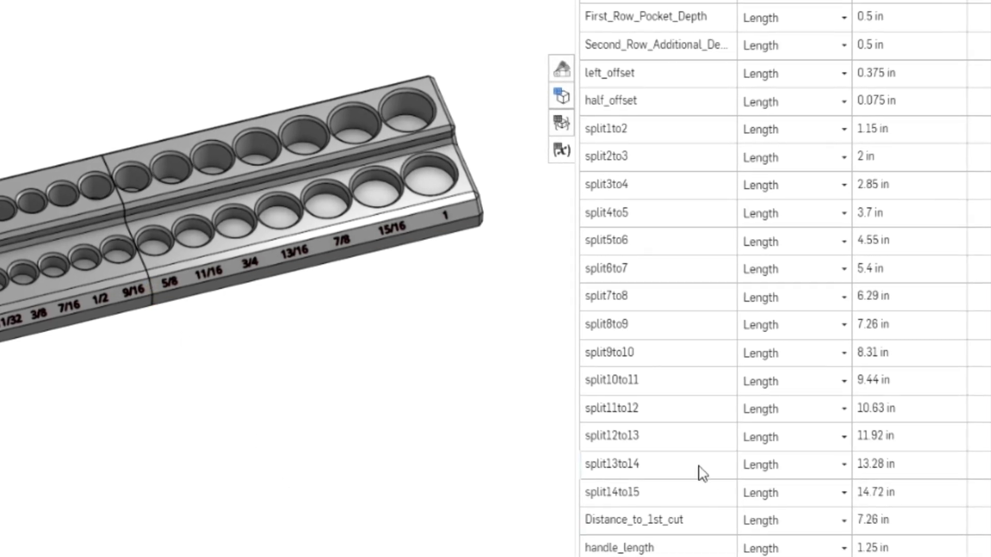
Step: Change Distance_to_1st_cut's reference from #split8to9 to #split9to10 (8.31 in)
{"action": "left_click", "coordinate": [714, 524]}
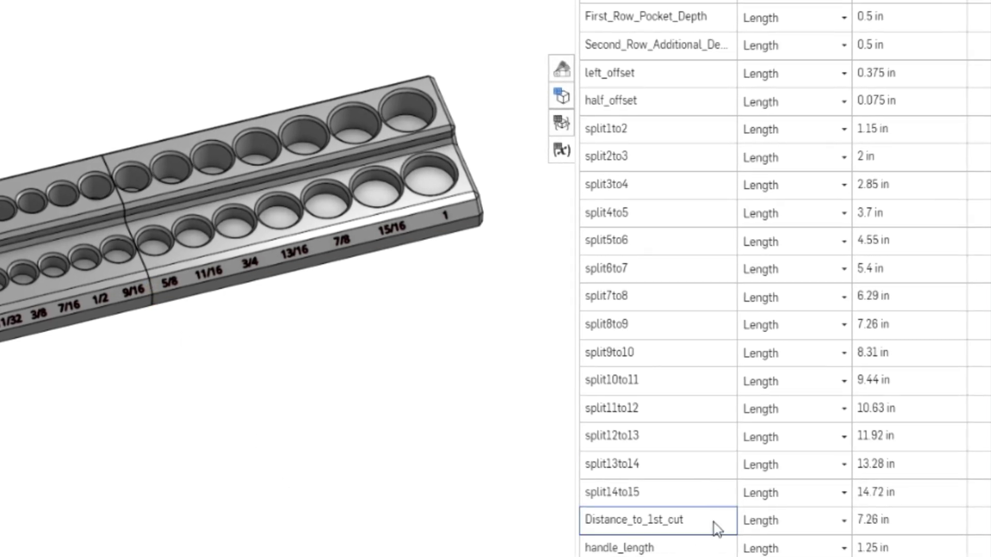
{"action": "left_click", "coordinate": [926, 530]}
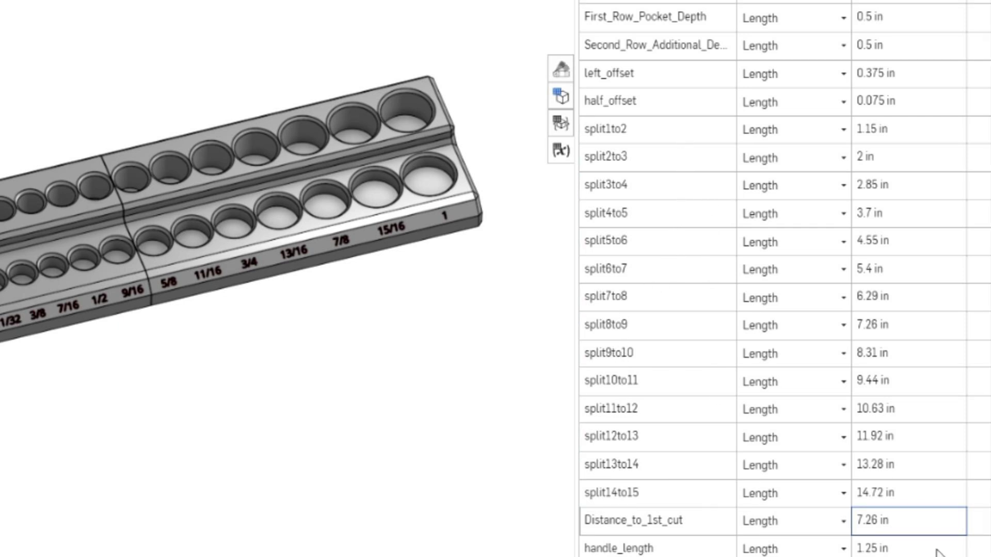
{"action": "left_click", "coordinate": [906, 523]}
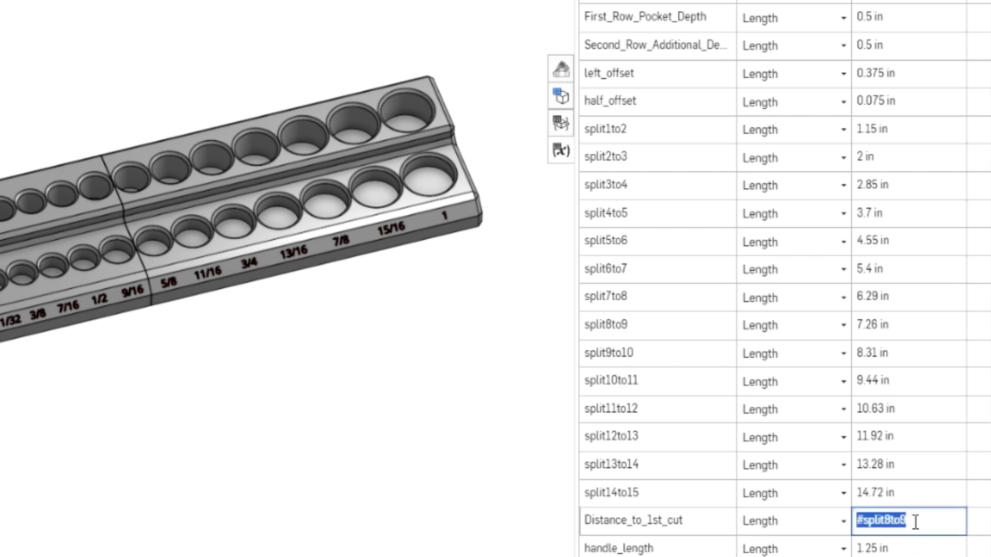
{"action": "double_click", "coordinate": [915, 523]}
{"action": "left_click", "coordinate": [914, 523]}
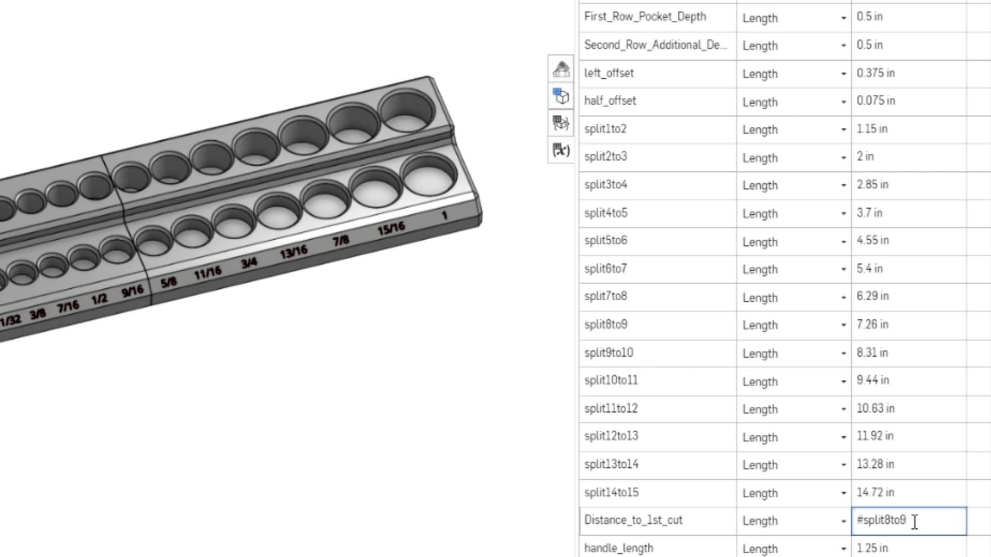
{"action": "key", "text": "BackSpace"}
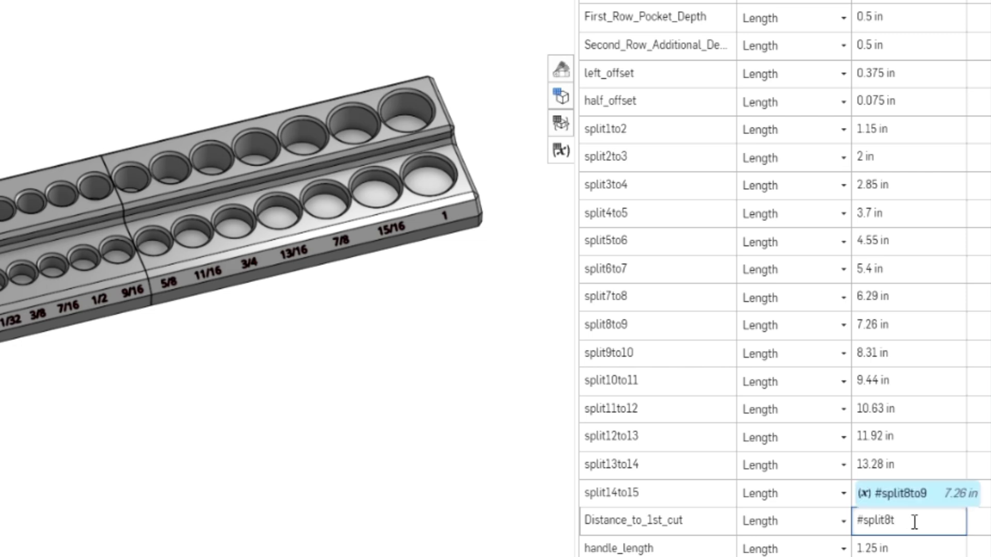
{"action": "key", "text": "BackSpace"}
{"action": "key", "text": "BackSpace"}
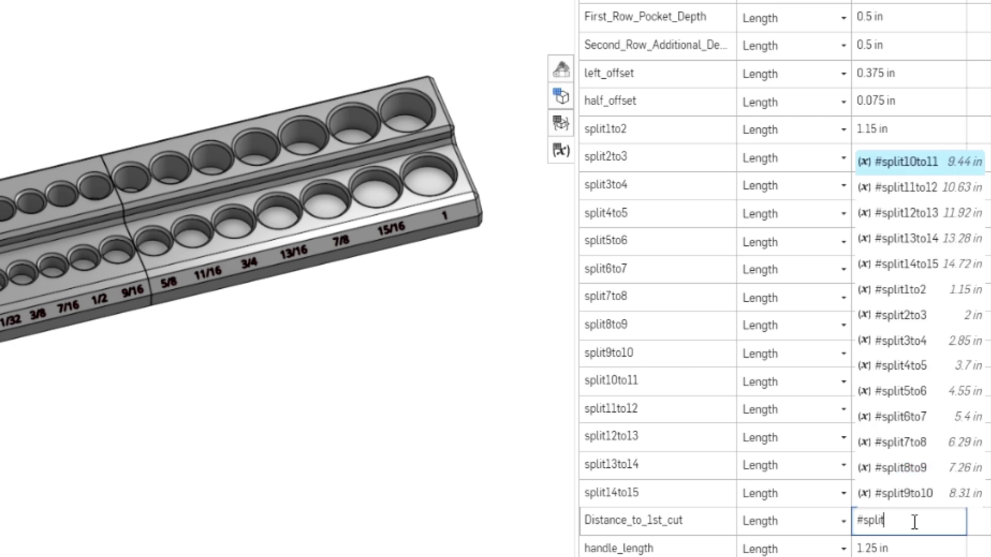
{"action": "type", "text": "9"}
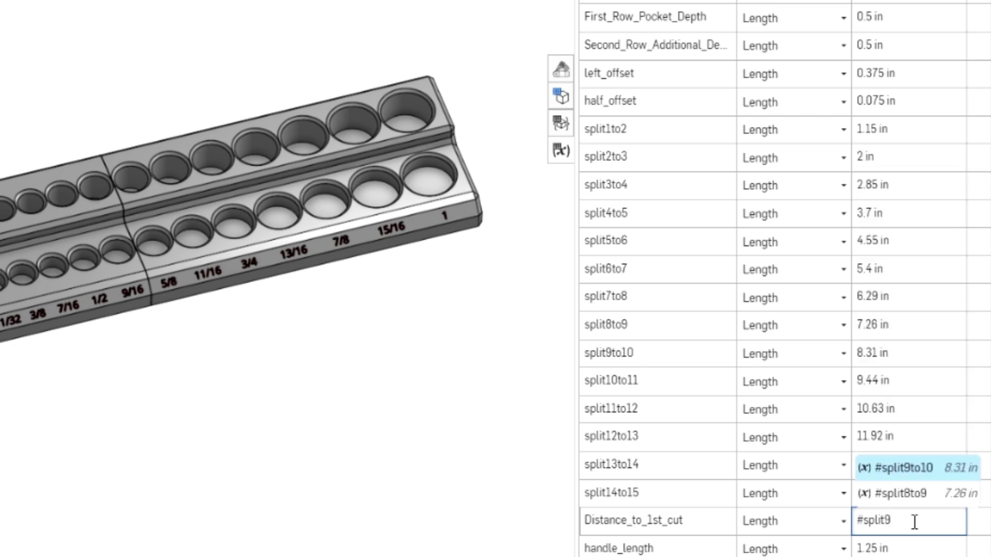
{"action": "left_click", "coordinate": [928, 479]}
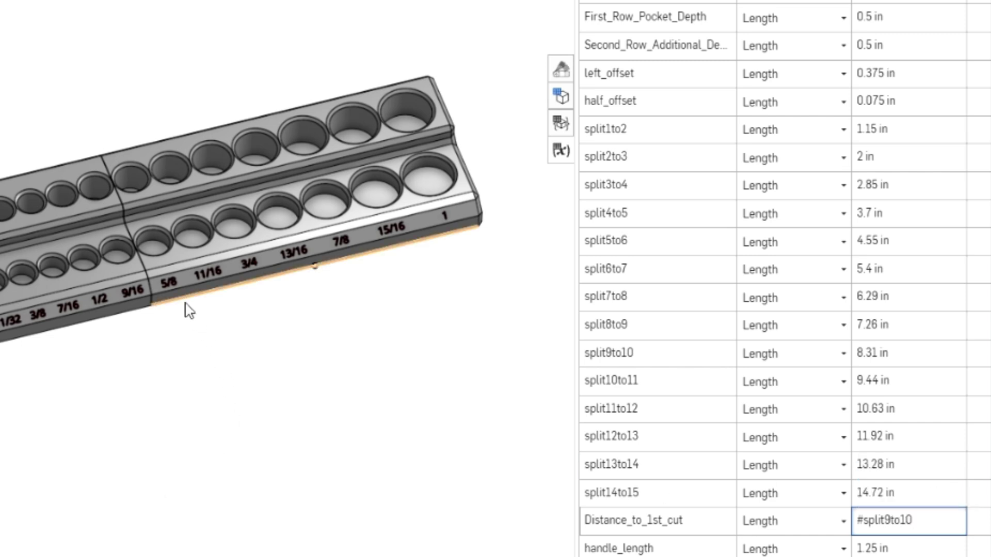
{"action": "key", "text": "Return"}
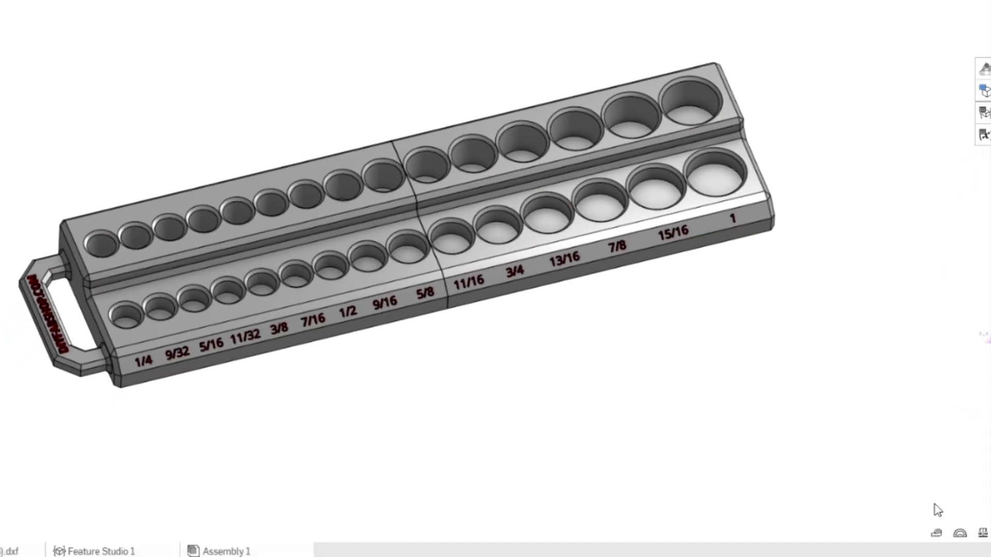
{"action": "left_click", "coordinate": [933, 533]}
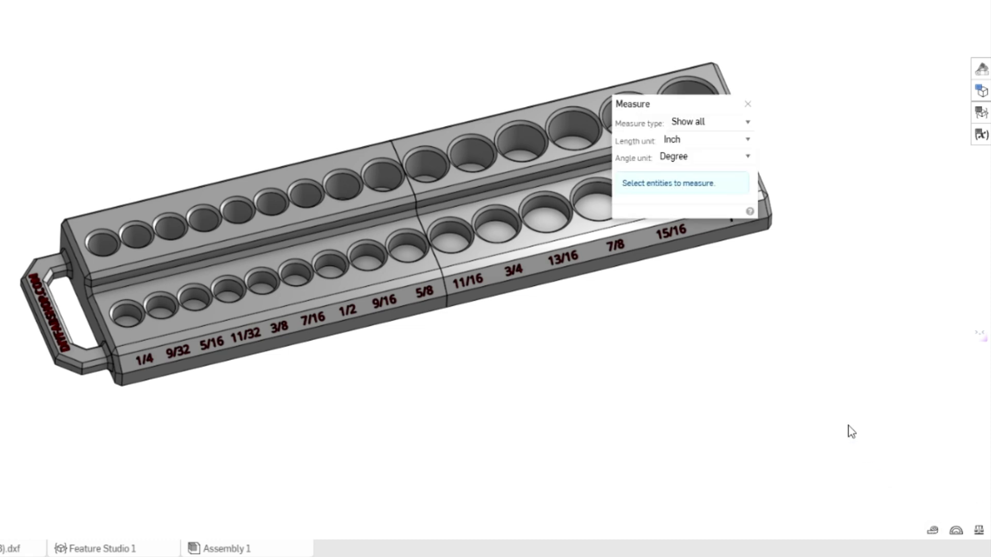
{"action": "left_click", "coordinate": [55, 359]}
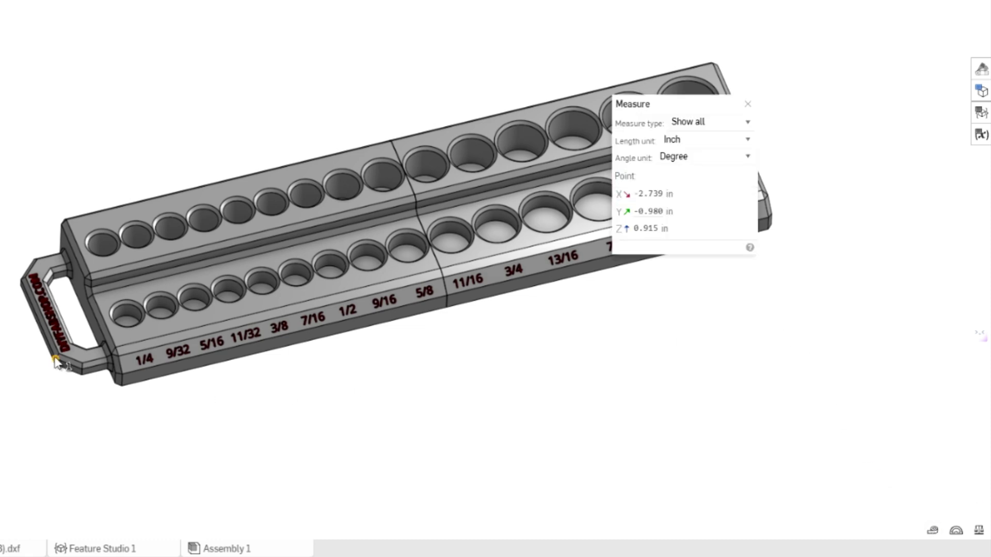
{"action": "left_click", "coordinate": [444, 276]}
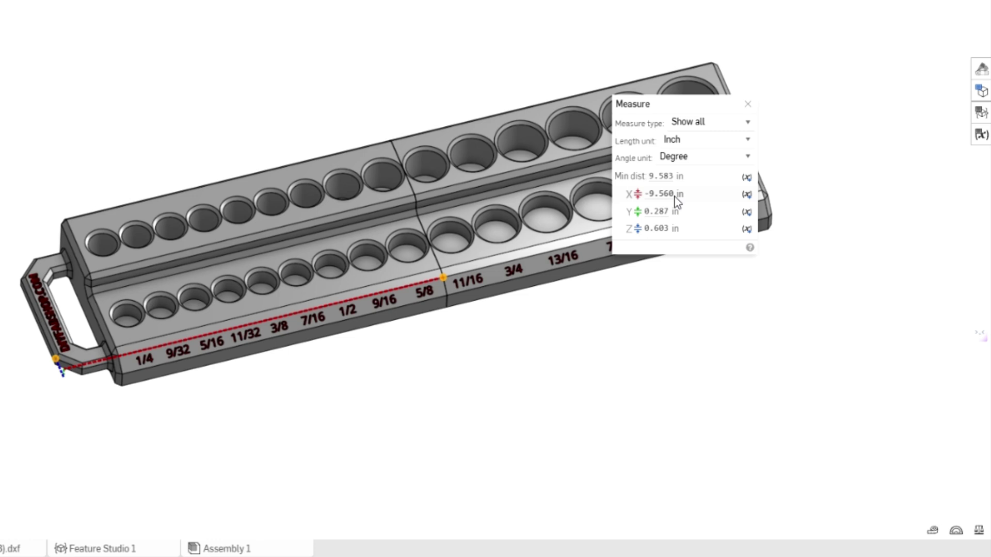
{"action": "left_click", "coordinate": [749, 107]}
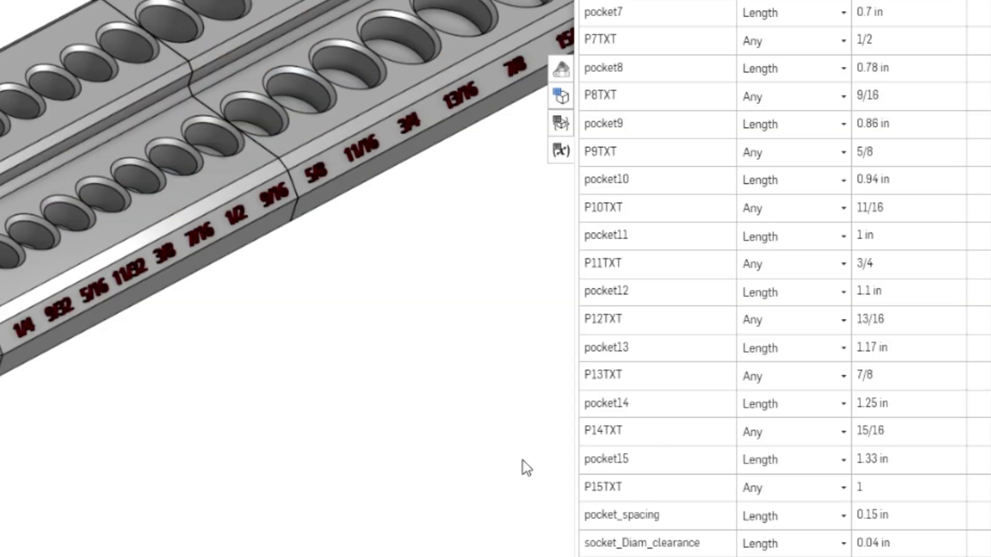
{"action": "scroll", "coordinate": [657, 492], "scroll_direction": "down", "scroll_amount": 3}
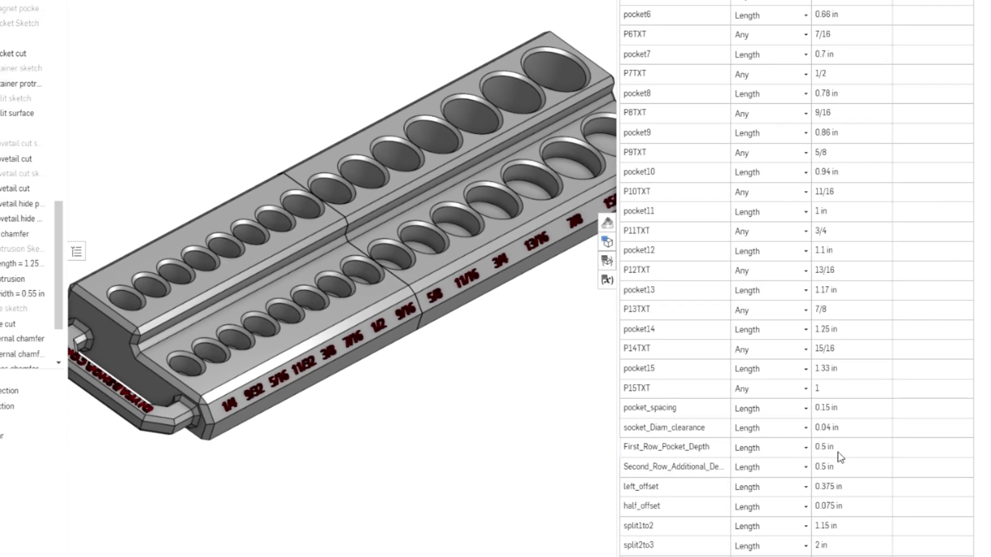
{"action": "left_click", "coordinate": [849, 451]}
{"action": "double_click", "coordinate": [851, 446]}
{"action": "key", "text": "BackSpace"}
{"action": "type", "text": "9"}
{"action": "key", "text": "Return"}
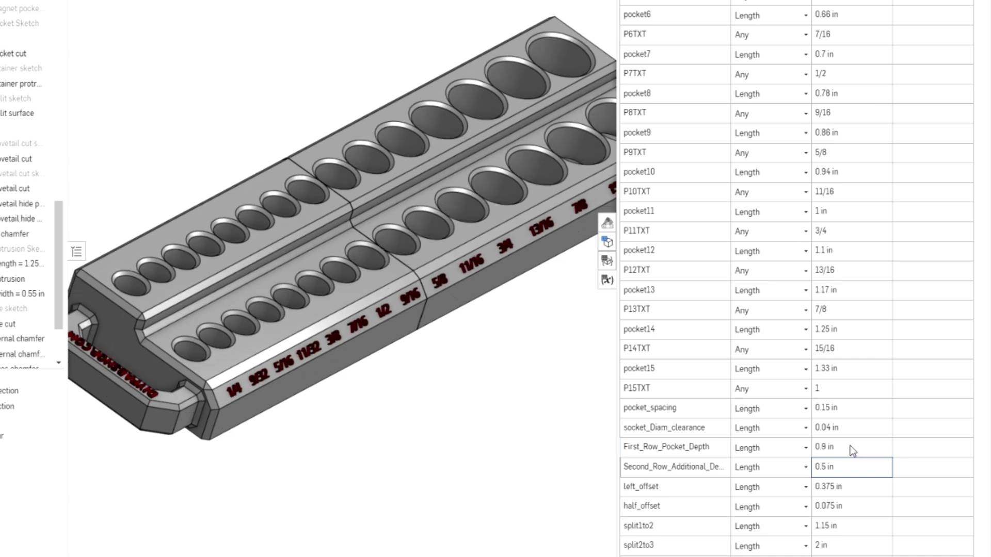
{"action": "left_click", "coordinate": [849, 445]}
{"action": "type", "text": ".5"}
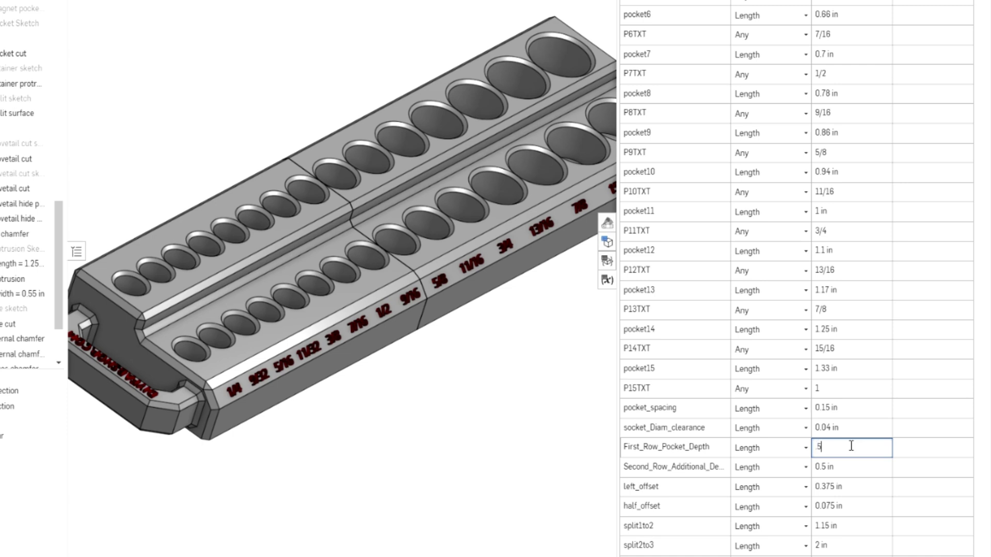
{"action": "key", "text": "Return"}
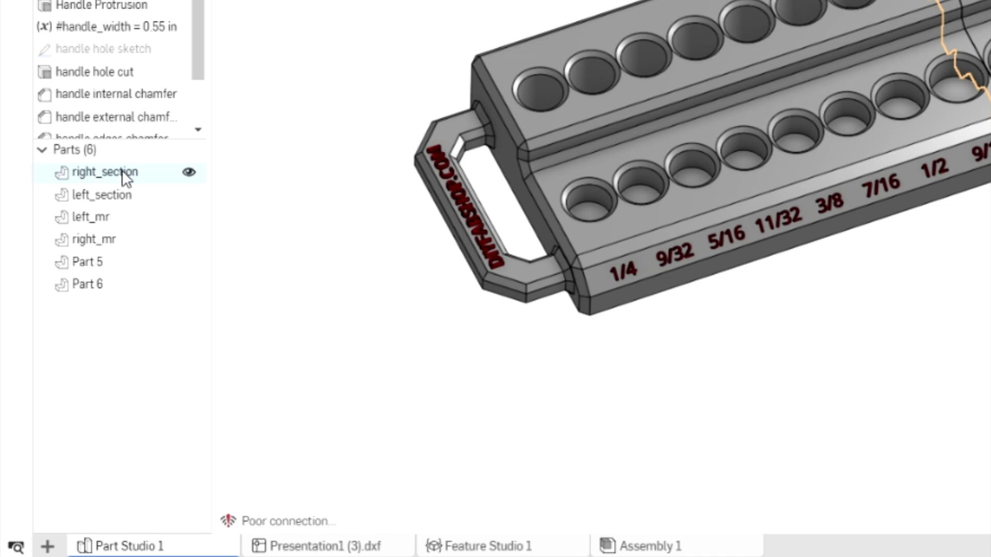
Step: Export right_section as an STL, dropping the 'Part Studio 1 - ' prefix from its file name
{"action": "right_click", "coordinate": [122, 169]}
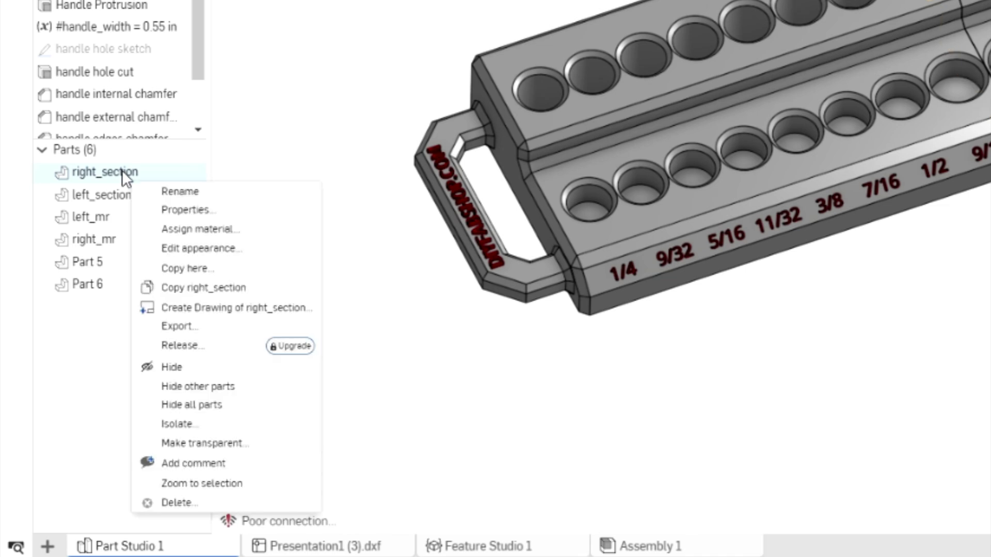
{"action": "left_click", "coordinate": [220, 328]}
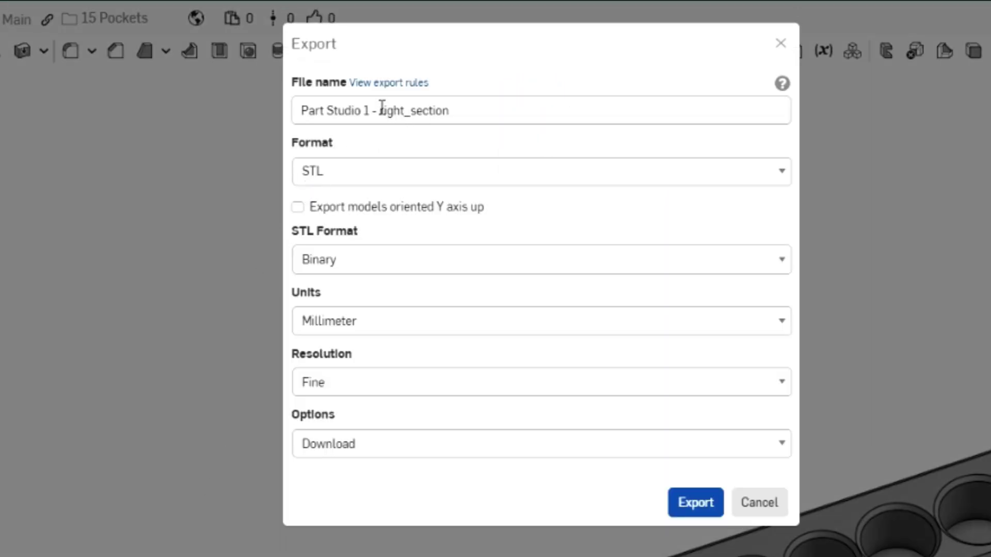
{"action": "left_click_drag", "start_coordinate": [381, 110], "coordinate": [231, 113]}
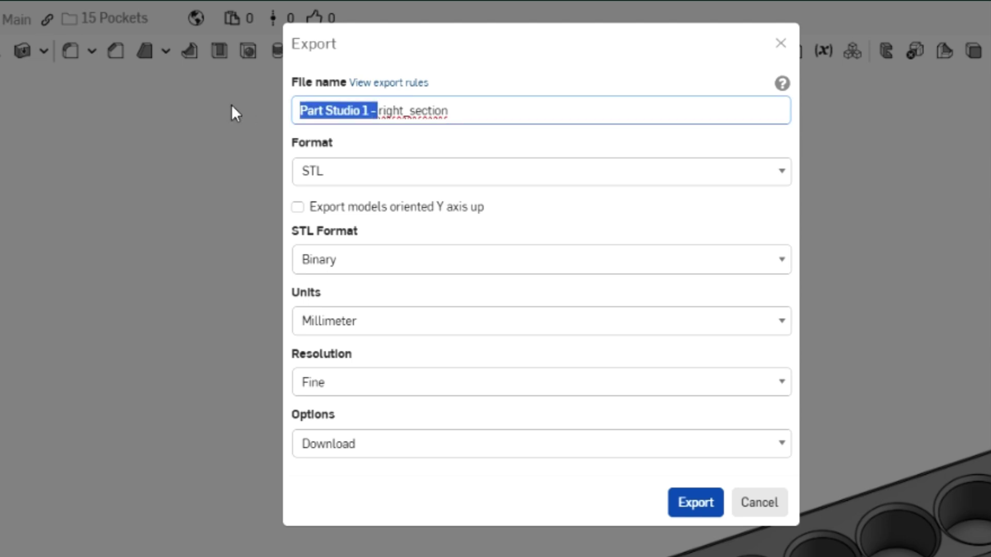
{"action": "key", "text": "BackSpace"}
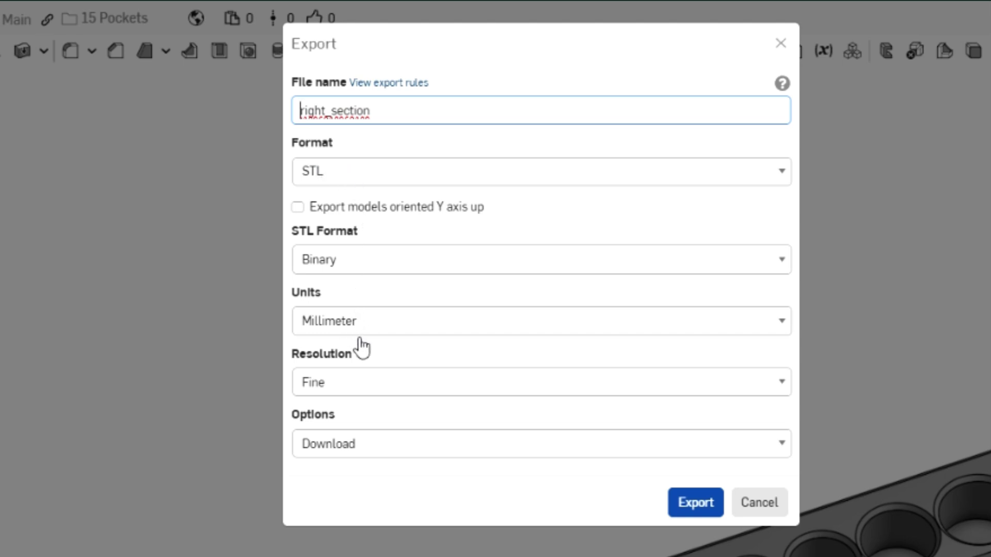
{"action": "left_click", "coordinate": [703, 506]}
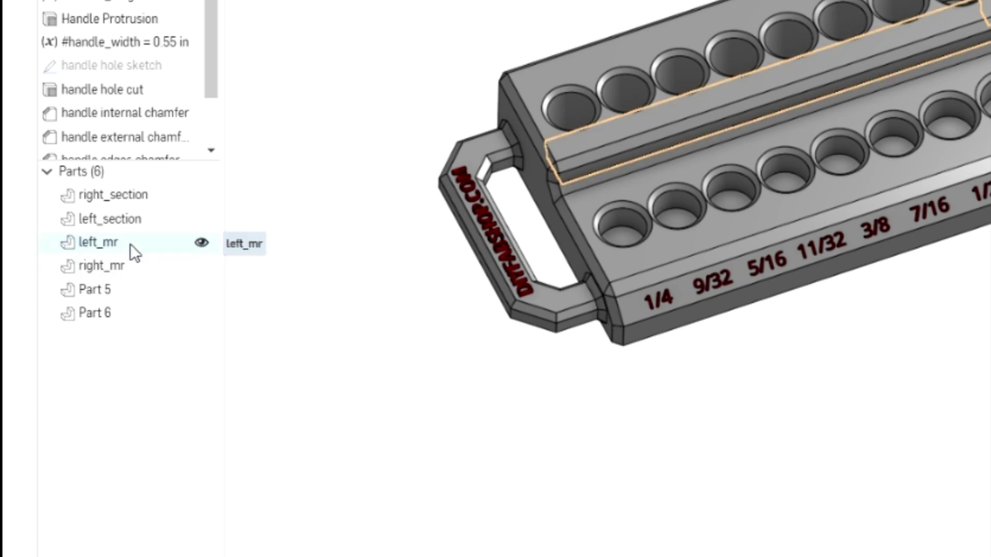
Step: Export left_section as an STL after removing the 'Part Studio 1 - ' file-name prefix
{"action": "right_click", "coordinate": [132, 218]}
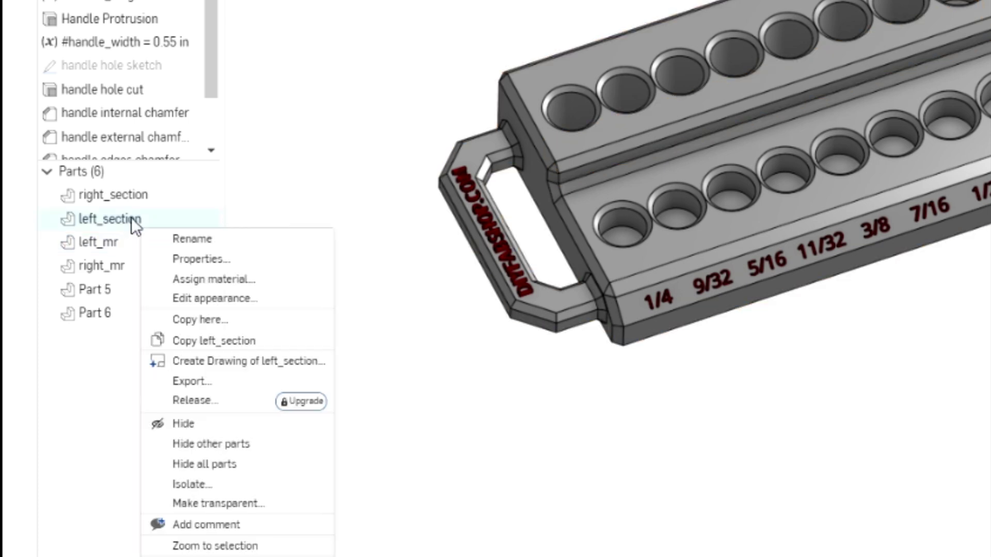
{"action": "left_click", "coordinate": [190, 382]}
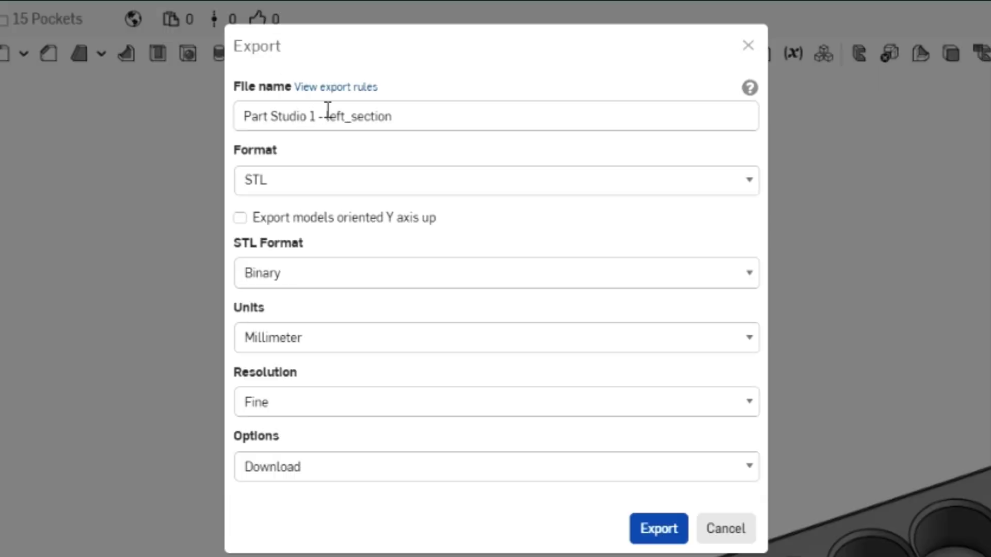
{"action": "left_click_drag", "start_coordinate": [327, 111], "coordinate": [208, 111]}
{"action": "key", "text": "BackSpace"}
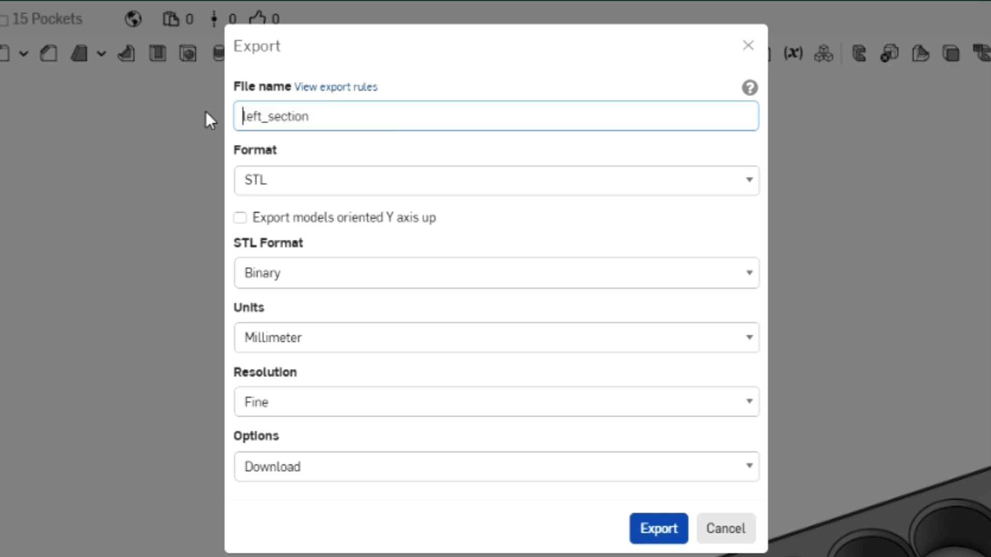
{"action": "left_click", "coordinate": [673, 528]}
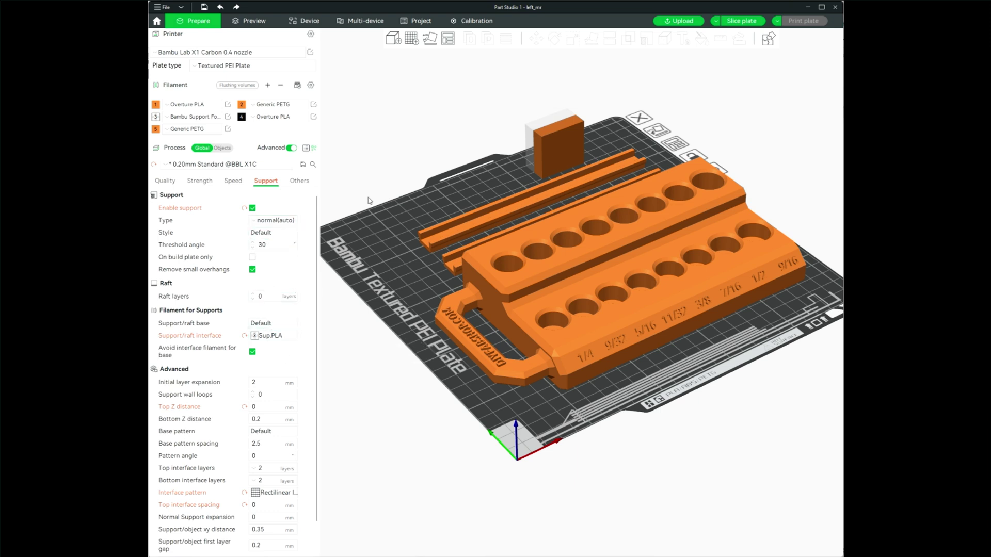
Step: Start color painting on the orange left_mr part with black filament 4 and smart Fill
{"action": "left_click", "coordinate": [592, 282]}
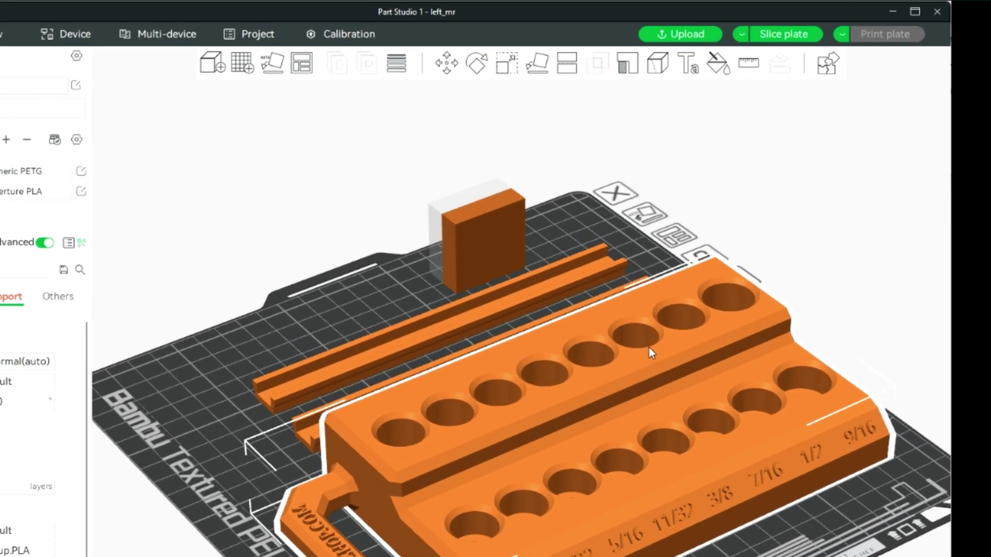
{"action": "left_click", "coordinate": [724, 75]}
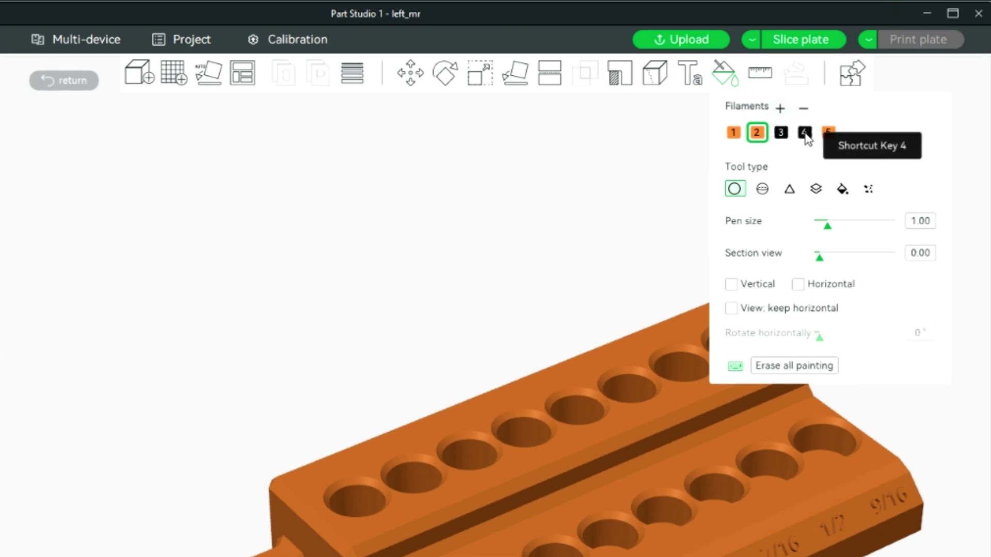
{"action": "left_click", "coordinate": [804, 134]}
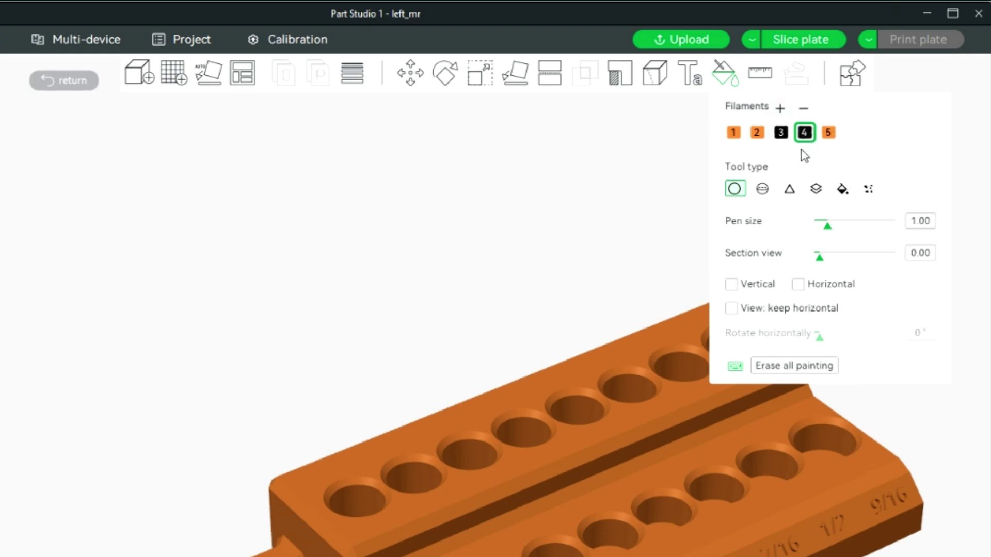
{"action": "left_click", "coordinate": [843, 188]}
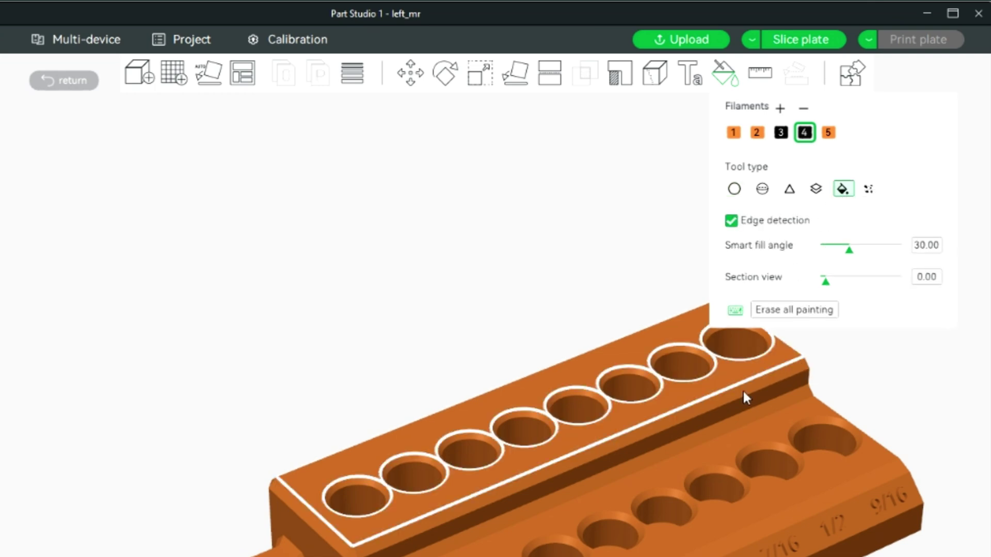
{"action": "scroll", "coordinate": [745, 398], "scroll_direction": "down", "scroll_amount": 1}
{"action": "scroll", "coordinate": [489, 542], "scroll_direction": "up", "scroll_amount": 3}
{"action": "scroll", "coordinate": [489, 541], "scroll_direction": "up", "scroll_amount": 1}
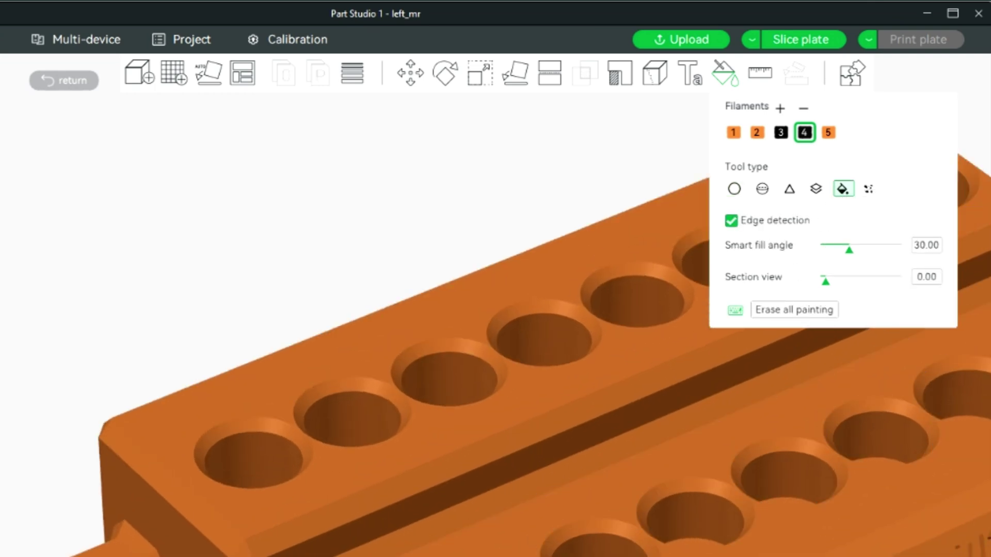
{"action": "scroll", "coordinate": [490, 542], "scroll_direction": "up", "scroll_amount": 1}
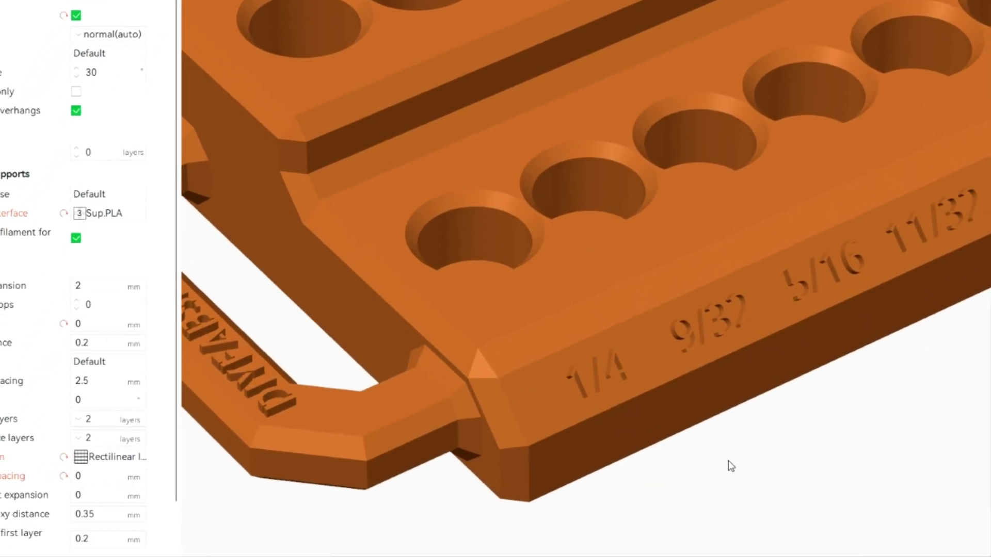
Step: Paint the 1, slash and 4 of the 1/4 label black
{"action": "middle_click_drag", "start_coordinate": [727, 466], "coordinate": [633, 176]}
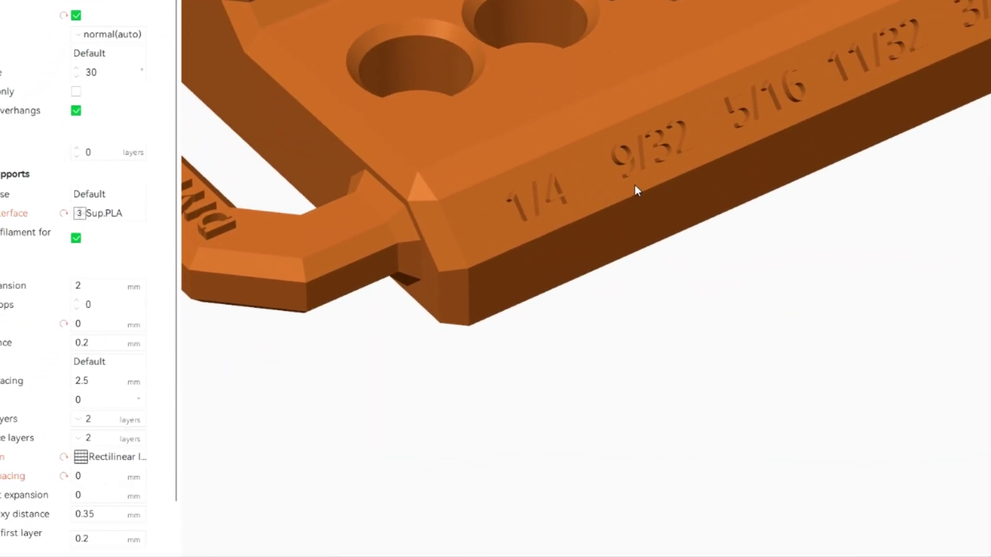
{"action": "scroll", "coordinate": [500, 195], "scroll_direction": "up", "scroll_amount": 3}
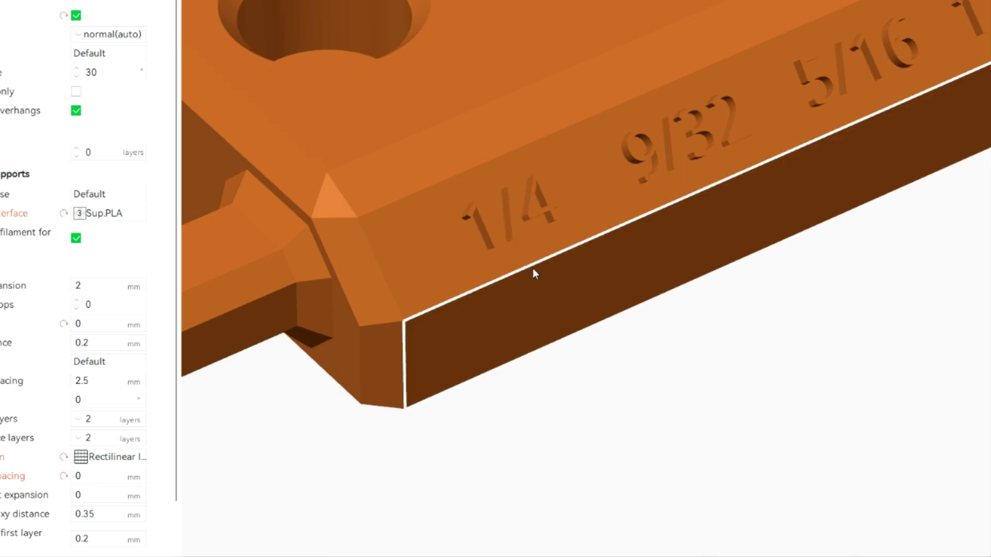
{"action": "scroll", "coordinate": [511, 248], "scroll_direction": "up", "scroll_amount": 2}
{"action": "left_click", "coordinate": [485, 233]}
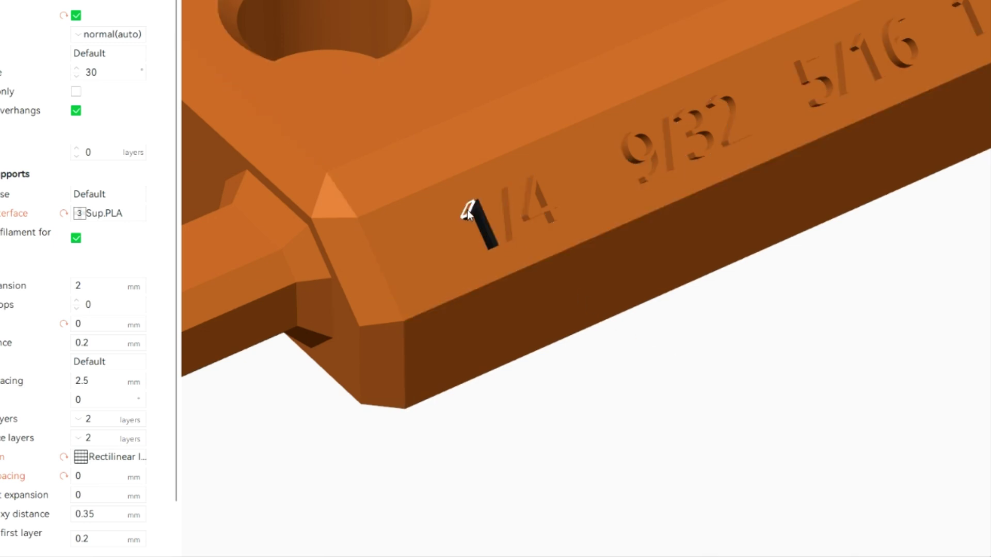
{"action": "left_click", "coordinate": [504, 210]}
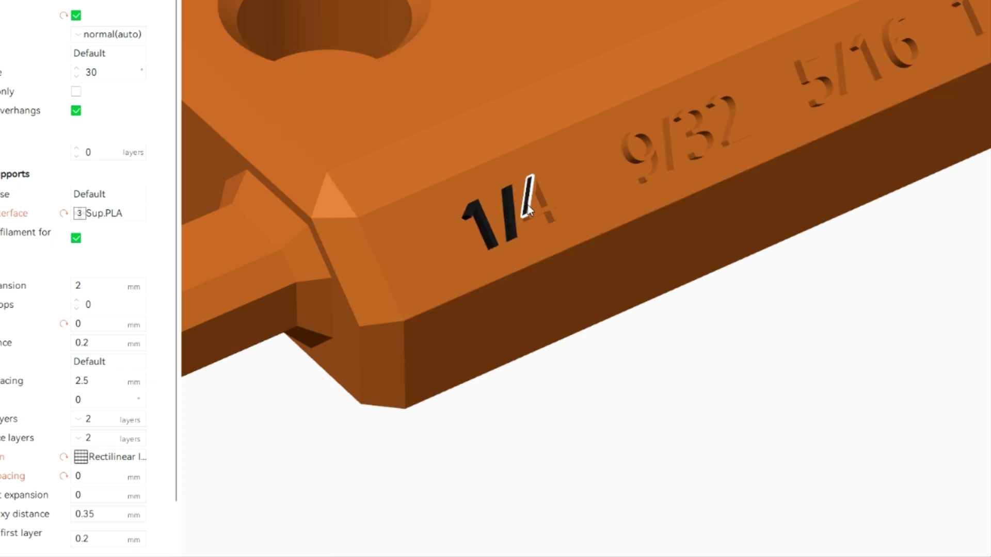
{"action": "left_click", "coordinate": [532, 214]}
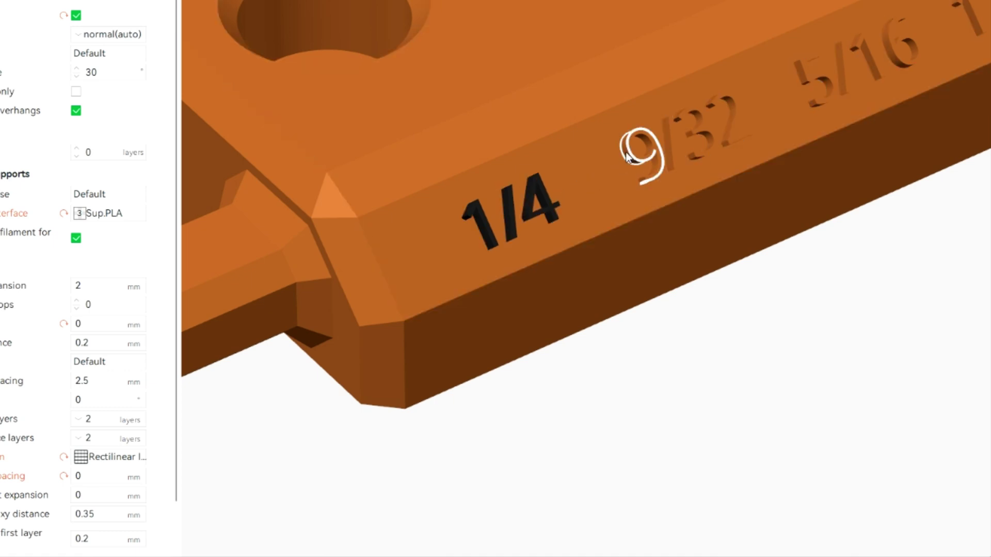
Step: Paint the 9 and slash of the 9/32 label black, then inspect the painted labels
{"action": "left_click", "coordinate": [642, 147]}
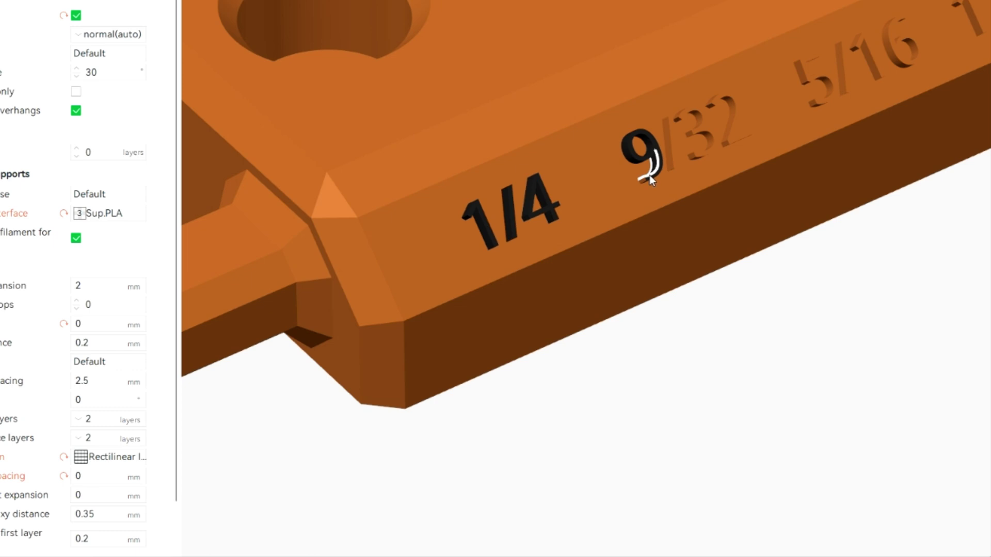
{"action": "left_click", "coordinate": [671, 155]}
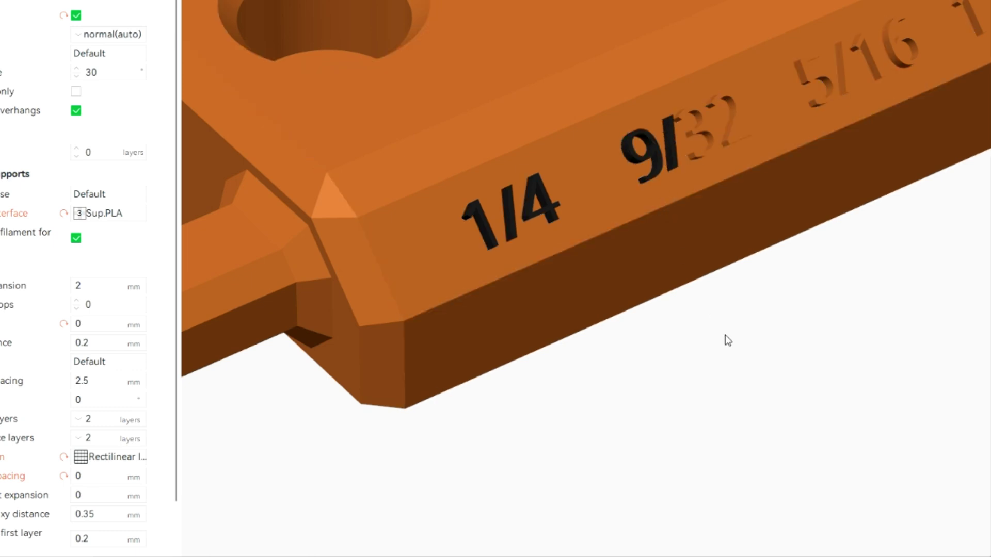
{"action": "scroll", "coordinate": [727, 338], "scroll_direction": "down", "scroll_amount": 2}
{"action": "scroll", "coordinate": [727, 338], "scroll_direction": "up", "scroll_amount": 2}
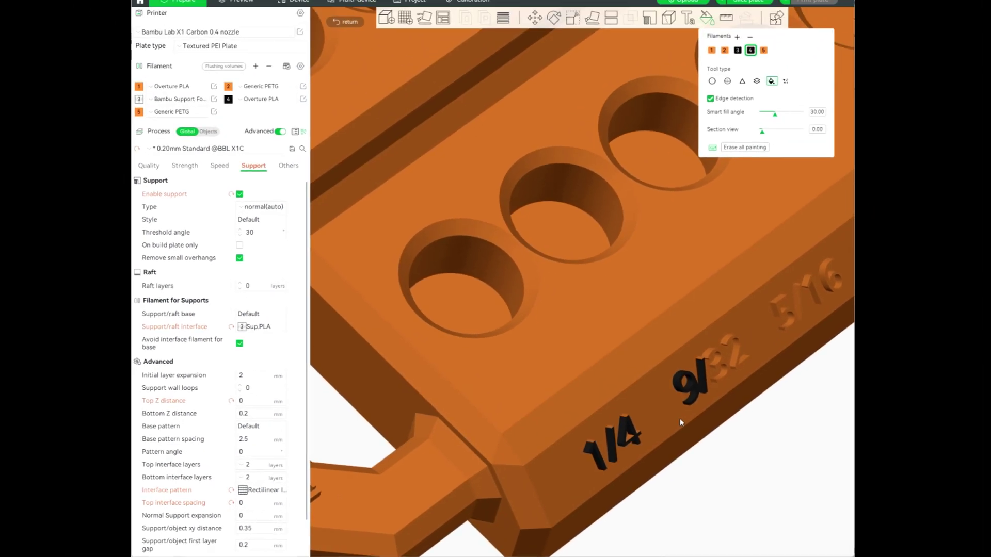
{"action": "mouse_move", "coordinate": [727, 338]}
{"action": "left_mouse_down"}
{"action": "mouse_move", "coordinate": [614, 441]}
{"action": "mouse_move", "coordinate": [534, 205]}
{"action": "left_mouse_up"}
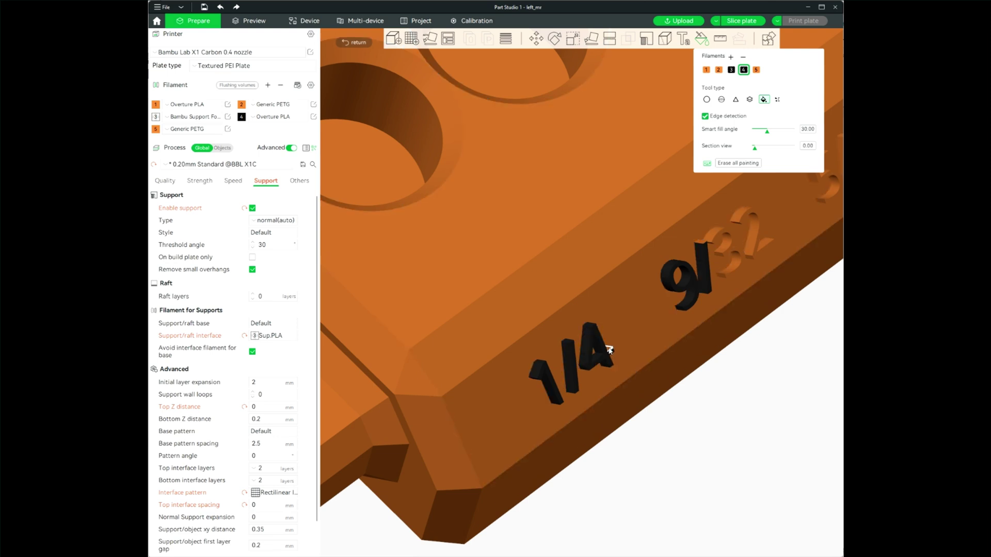
{"action": "mouse_move", "coordinate": [714, 403]}
{"action": "left_mouse_down"}
{"action": "mouse_move", "coordinate": [710, 394]}
{"action": "mouse_move", "coordinate": [712, 406]}
{"action": "left_mouse_up"}
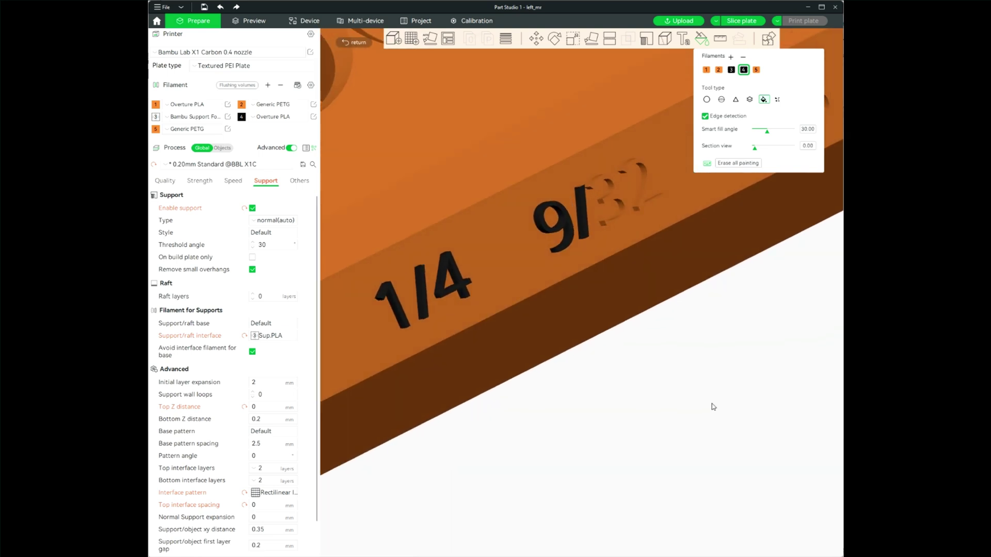
{"action": "scroll", "coordinate": [706, 408], "scroll_direction": "down", "scroll_amount": 3}
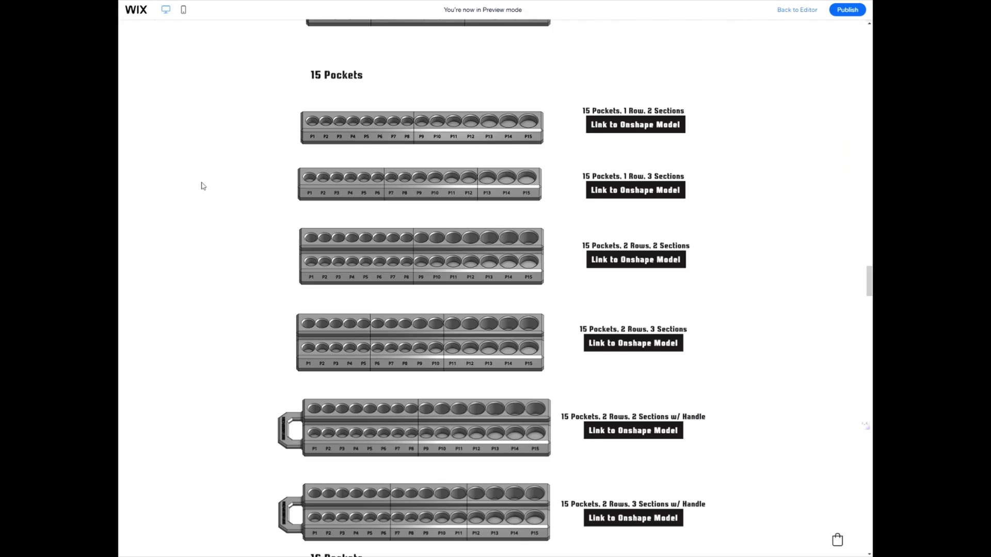
{"action": "scroll", "coordinate": [201, 185], "scroll_direction": "up", "scroll_amount": 1}
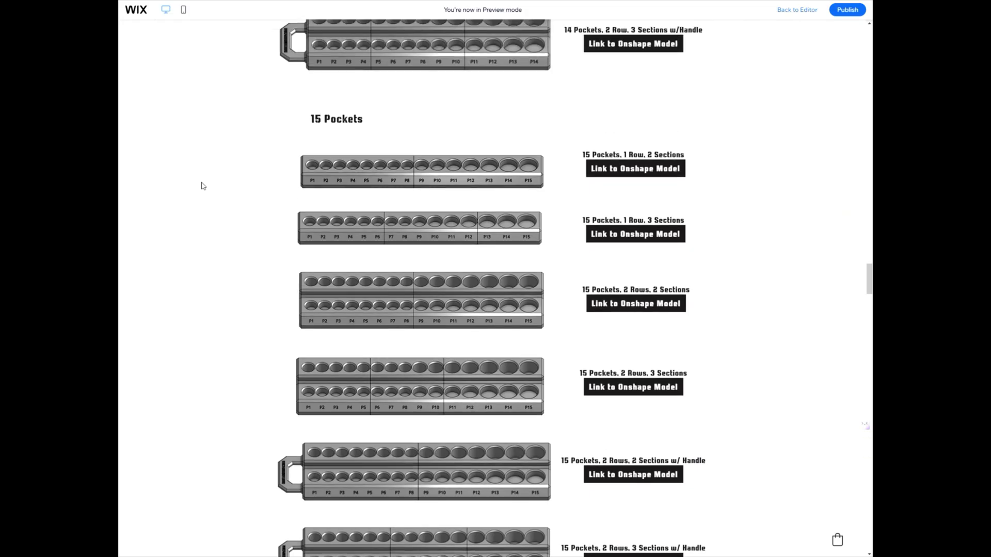
{"action": "scroll", "coordinate": [446, 216], "scroll_direction": "down", "scroll_amount": 1}
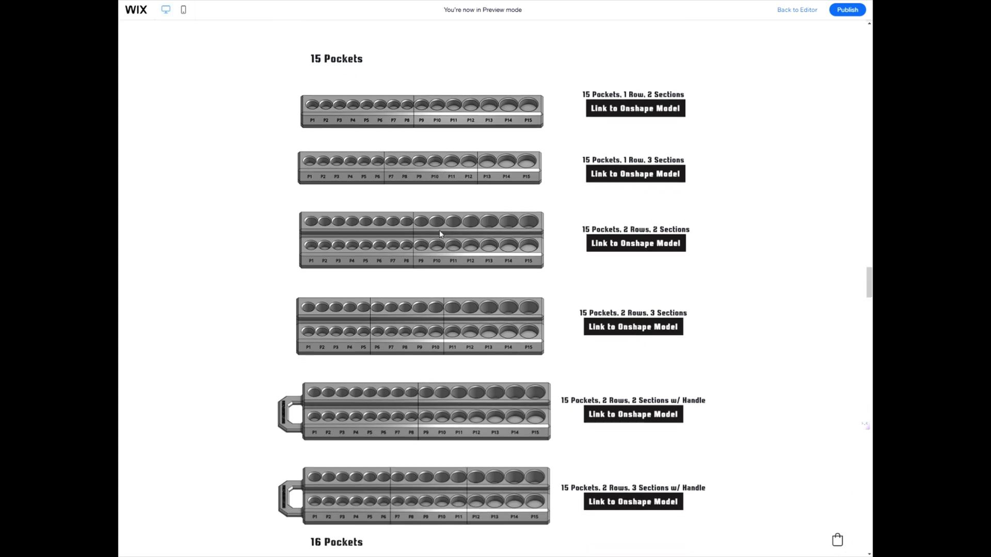
{"action": "scroll", "coordinate": [440, 230], "scroll_direction": "down", "scroll_amount": 2}
{"action": "scroll", "coordinate": [440, 232], "scroll_direction": "down", "scroll_amount": 2}
{"action": "scroll", "coordinate": [439, 232], "scroll_direction": "down", "scroll_amount": 1}
{"action": "scroll", "coordinate": [438, 230], "scroll_direction": "down", "scroll_amount": 4}
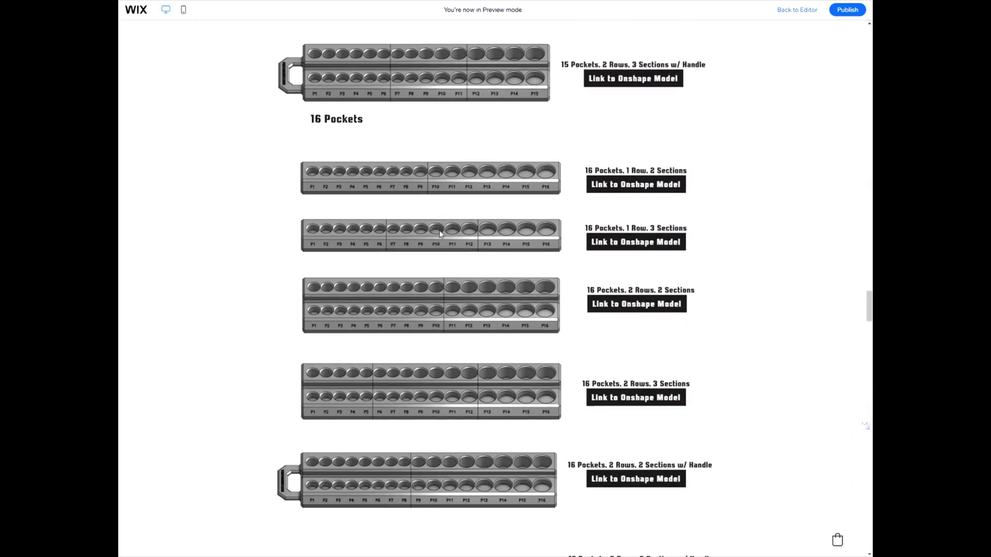
{"action": "scroll", "coordinate": [439, 231], "scroll_direction": "down", "scroll_amount": 2}
{"action": "scroll", "coordinate": [439, 230], "scroll_direction": "down", "scroll_amount": 1}
{"action": "scroll", "coordinate": [439, 230], "scroll_direction": "down", "scroll_amount": 2}
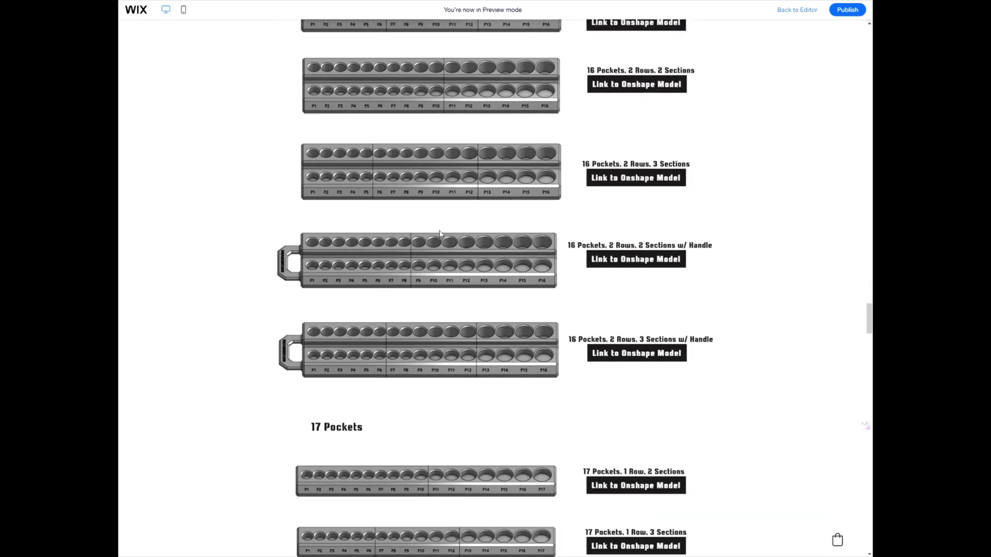
{"action": "scroll", "coordinate": [439, 230], "scroll_direction": "down", "scroll_amount": 6}
{"action": "scroll", "coordinate": [439, 229], "scroll_direction": "down", "scroll_amount": 2}
{"action": "scroll", "coordinate": [439, 230], "scroll_direction": "down", "scroll_amount": 2}
{"action": "scroll", "coordinate": [439, 230], "scroll_direction": "down", "scroll_amount": 4}
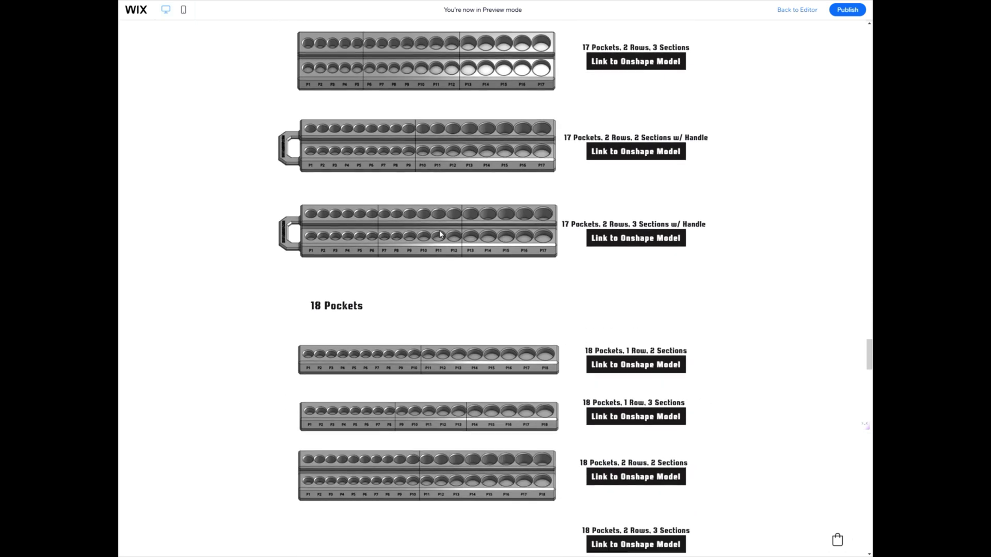
{"action": "scroll", "coordinate": [439, 229], "scroll_direction": "down", "scroll_amount": 2}
{"action": "scroll", "coordinate": [439, 230], "scroll_direction": "down", "scroll_amount": 4}
{"action": "scroll", "coordinate": [439, 230], "scroll_direction": "down", "scroll_amount": 3}
{"action": "scroll", "coordinate": [439, 230], "scroll_direction": "down", "scroll_amount": 1}
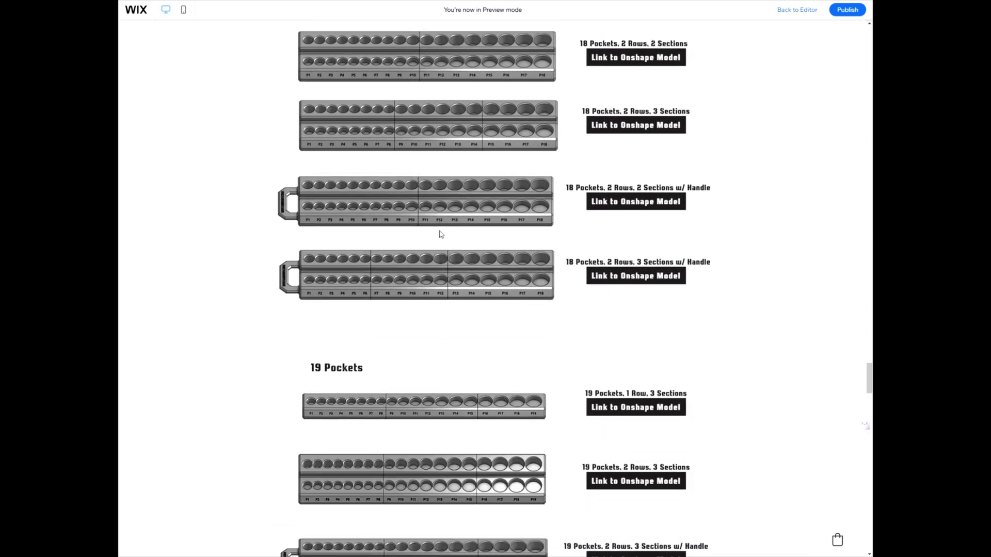
{"action": "scroll", "coordinate": [438, 229], "scroll_direction": "down", "scroll_amount": 3}
{"action": "scroll", "coordinate": [439, 234], "scroll_direction": "down", "scroll_amount": 3}
{"action": "scroll", "coordinate": [439, 233], "scroll_direction": "down", "scroll_amount": 2}
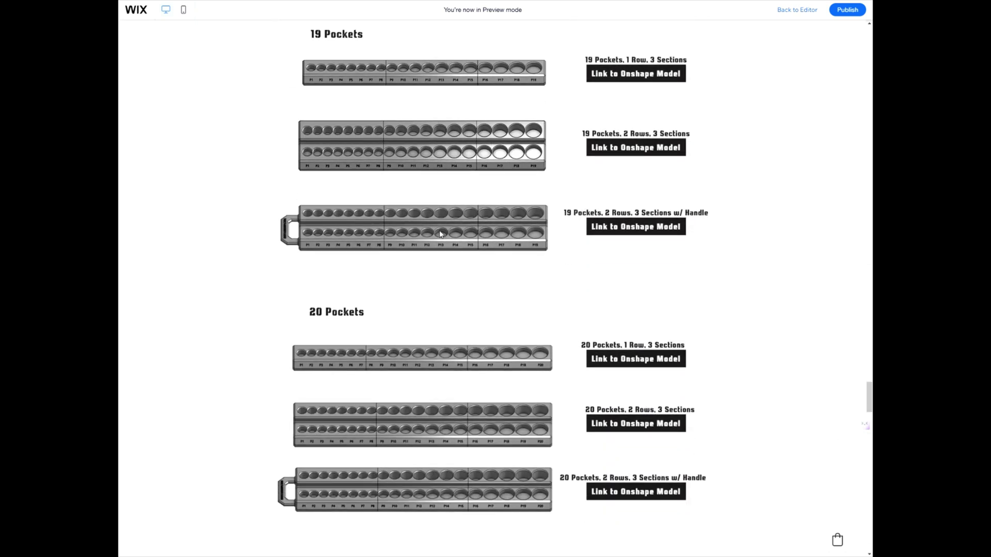
{"action": "scroll", "coordinate": [439, 234], "scroll_direction": "down", "scroll_amount": 2}
{"action": "scroll", "coordinate": [439, 235], "scroll_direction": "up", "scroll_amount": 3}
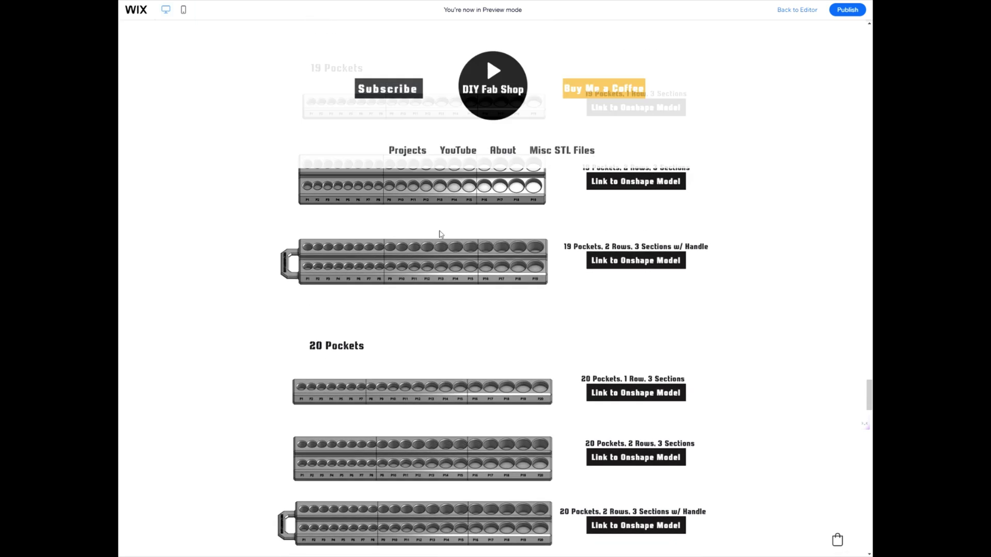
{"action": "scroll", "coordinate": [439, 234], "scroll_direction": "up", "scroll_amount": 1}
{"action": "scroll", "coordinate": [438, 234], "scroll_direction": "up", "scroll_amount": 4}
{"action": "scroll", "coordinate": [439, 234], "scroll_direction": "up", "scroll_amount": 2}
{"action": "scroll", "coordinate": [439, 233], "scroll_direction": "up", "scroll_amount": 2}
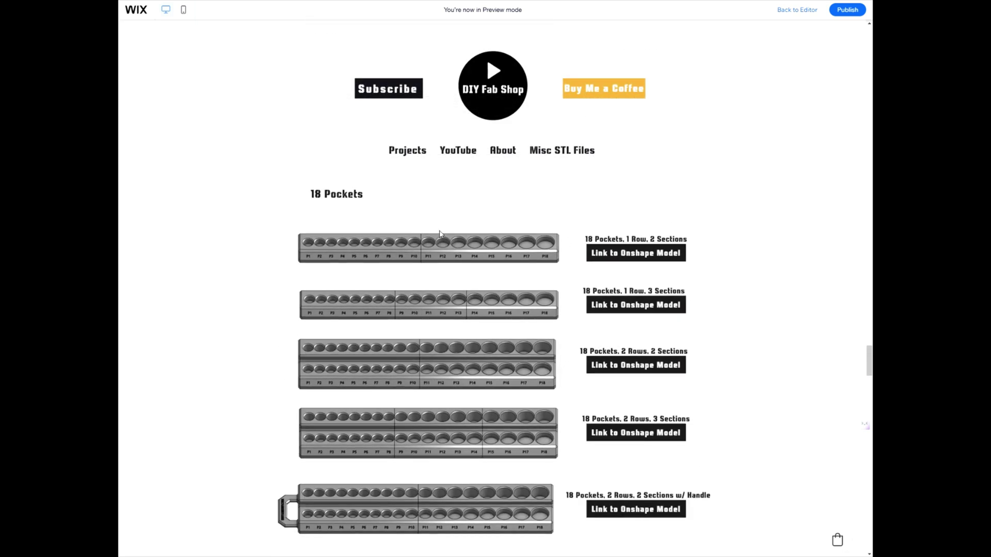
{"action": "scroll", "coordinate": [438, 234], "scroll_direction": "up", "scroll_amount": 2}
{"action": "scroll", "coordinate": [438, 234], "scroll_direction": "up", "scroll_amount": 2}
{"action": "scroll", "coordinate": [439, 234], "scroll_direction": "up", "scroll_amount": 4}
{"action": "scroll", "coordinate": [438, 234], "scroll_direction": "up", "scroll_amount": 3}
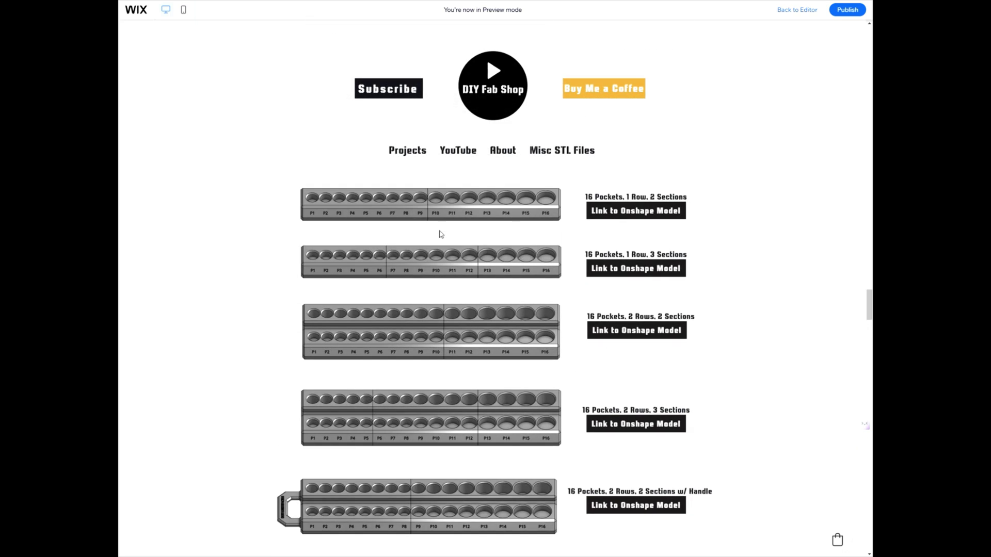
{"action": "scroll", "coordinate": [439, 233], "scroll_direction": "up", "scroll_amount": 3}
{"action": "scroll", "coordinate": [439, 234], "scroll_direction": "up", "scroll_amount": 3}
{"action": "scroll", "coordinate": [439, 234], "scroll_direction": "up", "scroll_amount": 3}
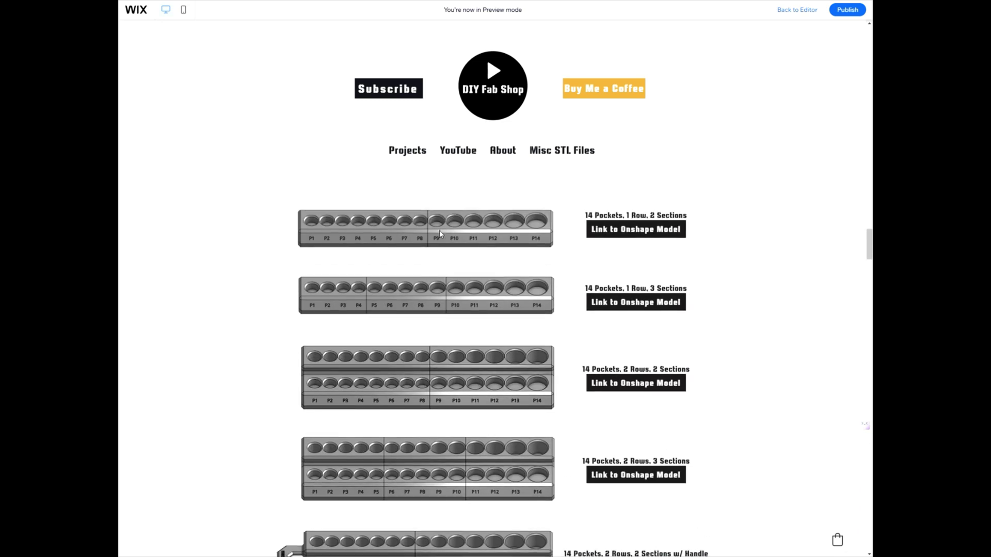
{"action": "scroll", "coordinate": [440, 235], "scroll_direction": "up", "scroll_amount": 5}
{"action": "scroll", "coordinate": [440, 234], "scroll_direction": "down", "scroll_amount": 3}
{"action": "scroll", "coordinate": [440, 234], "scroll_direction": "up", "scroll_amount": 2}
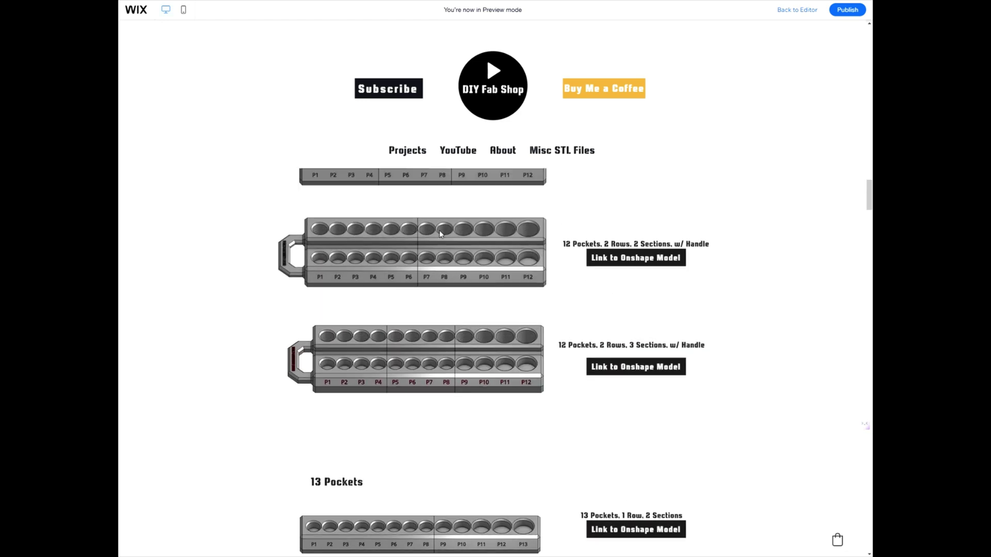
{"action": "scroll", "coordinate": [439, 234], "scroll_direction": "up", "scroll_amount": 3}
{"action": "scroll", "coordinate": [440, 234], "scroll_direction": "up", "scroll_amount": 3}
{"action": "scroll", "coordinate": [440, 234], "scroll_direction": "up", "scroll_amount": 2}
{"action": "scroll", "coordinate": [440, 234], "scroll_direction": "up", "scroll_amount": 3}
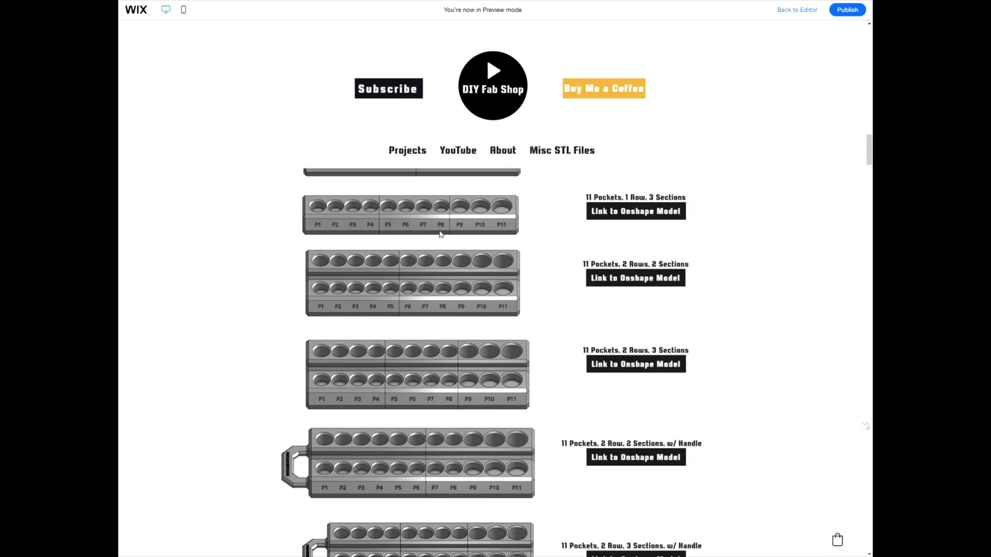
{"action": "scroll", "coordinate": [440, 235], "scroll_direction": "up", "scroll_amount": 5}
{"action": "scroll", "coordinate": [440, 235], "scroll_direction": "up", "scroll_amount": 2}
{"action": "scroll", "coordinate": [439, 235], "scroll_direction": "up", "scroll_amount": 2}
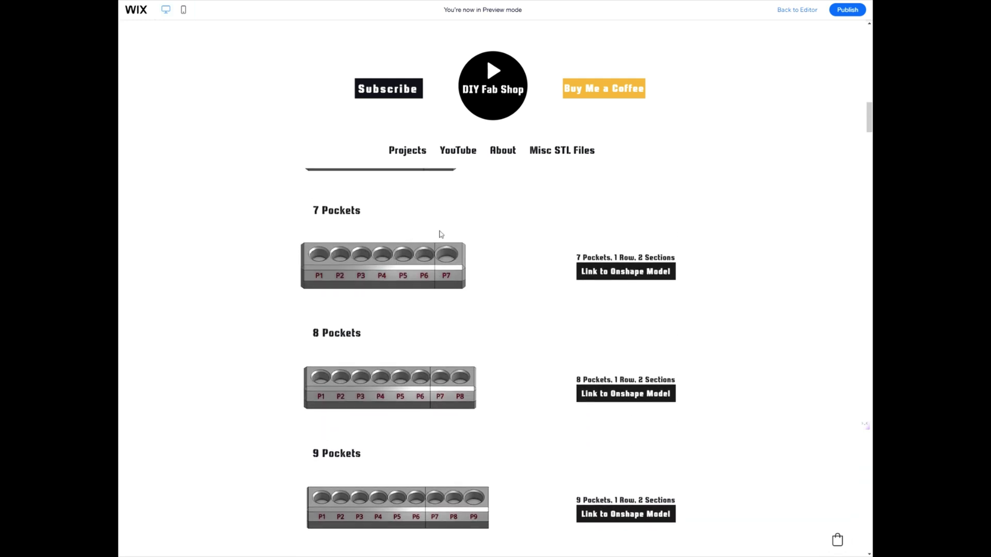
{"action": "scroll", "coordinate": [439, 235], "scroll_direction": "up", "scroll_amount": 2}
{"action": "scroll", "coordinate": [440, 234], "scroll_direction": "up", "scroll_amount": 2}
{"action": "scroll", "coordinate": [440, 234], "scroll_direction": "up", "scroll_amount": 2}
{"action": "scroll", "coordinate": [440, 235], "scroll_direction": "up", "scroll_amount": 1}
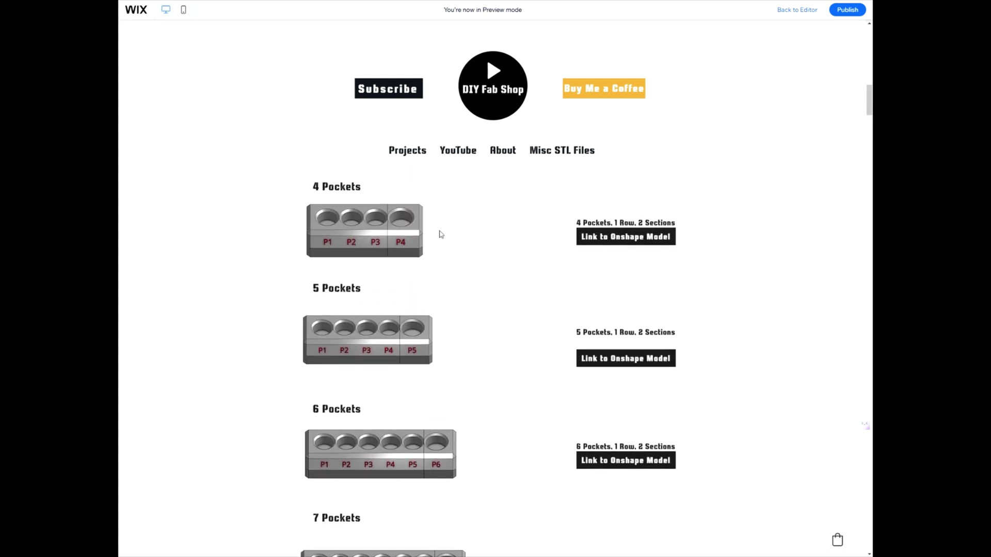
{"action": "scroll", "coordinate": [440, 235], "scroll_direction": "up", "scroll_amount": 2}
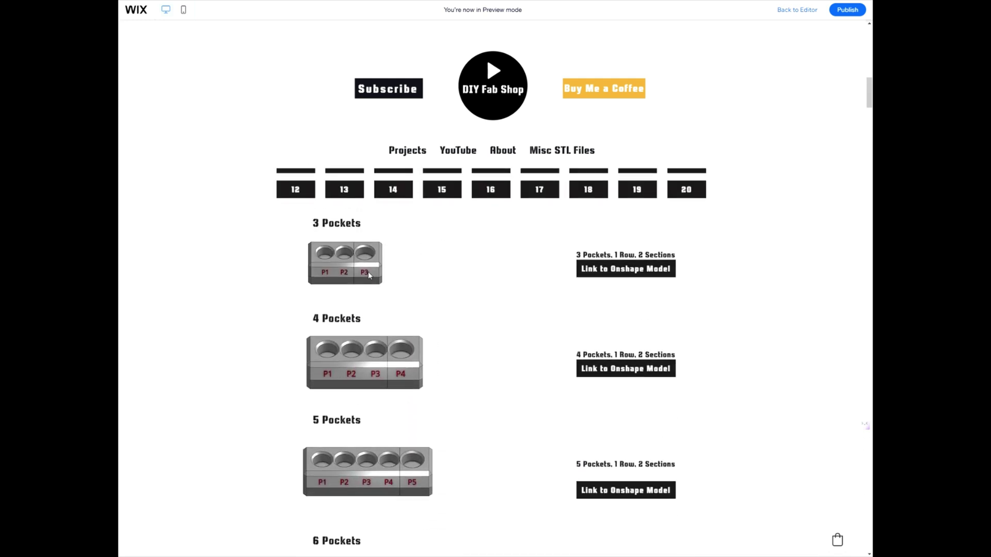